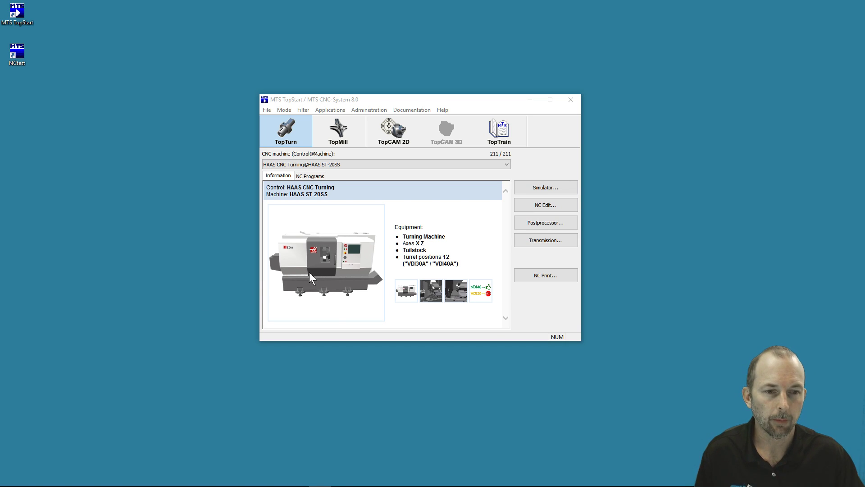
# Switch to SOLIDWORKS and bring up the Technical Drawing Example 1 part model.
pyautogui.moveTo(356, 484)
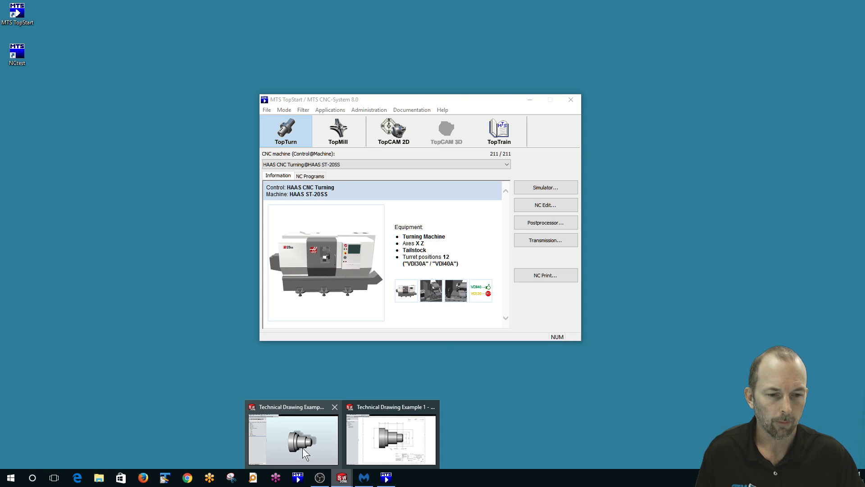
pyautogui.click(302, 448)
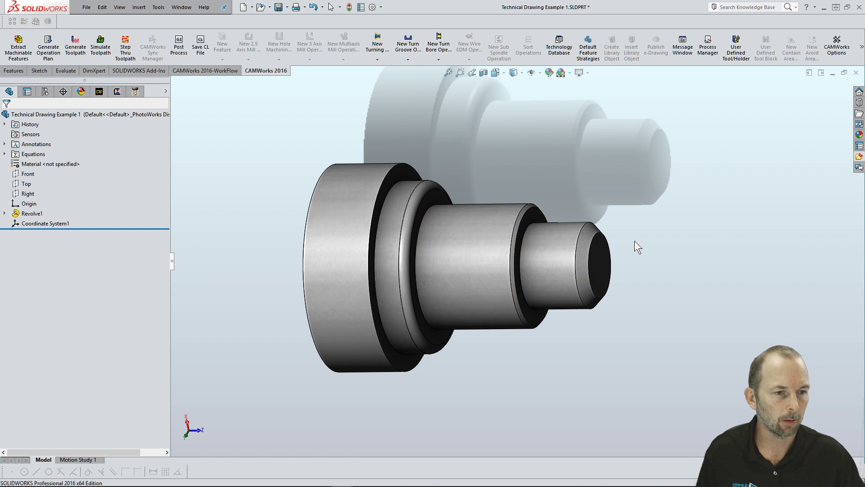
pyautogui.moveTo(635, 241); pyautogui.dragTo(612, 253, button='middle')
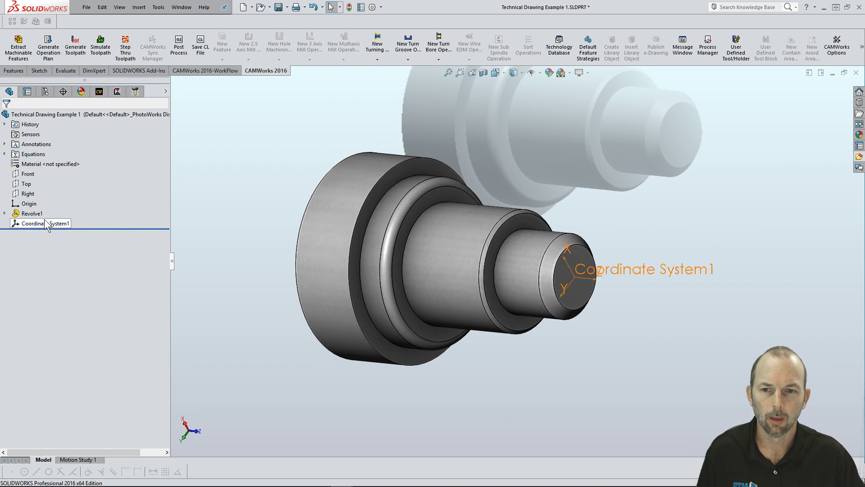
# Open the sketch behind the Revolve1 feature to inspect its dimensioned half profile, and exit it without changes.
pyautogui.click(32, 213)
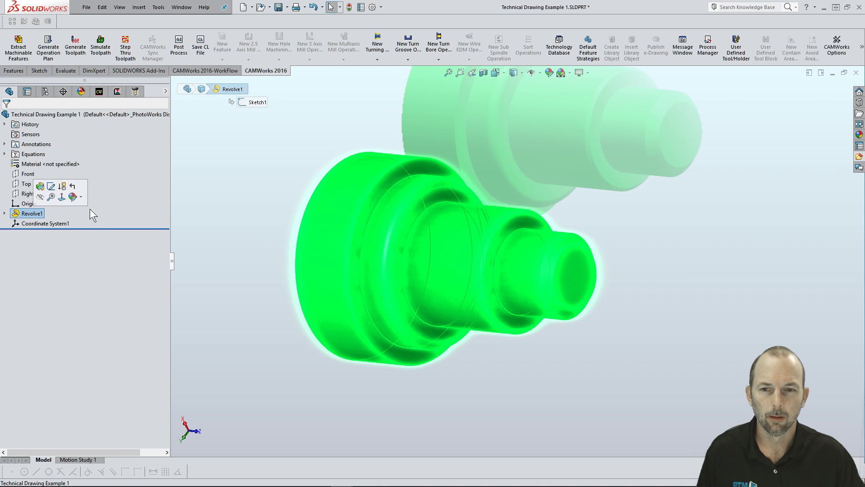
pyautogui.click(51, 185)
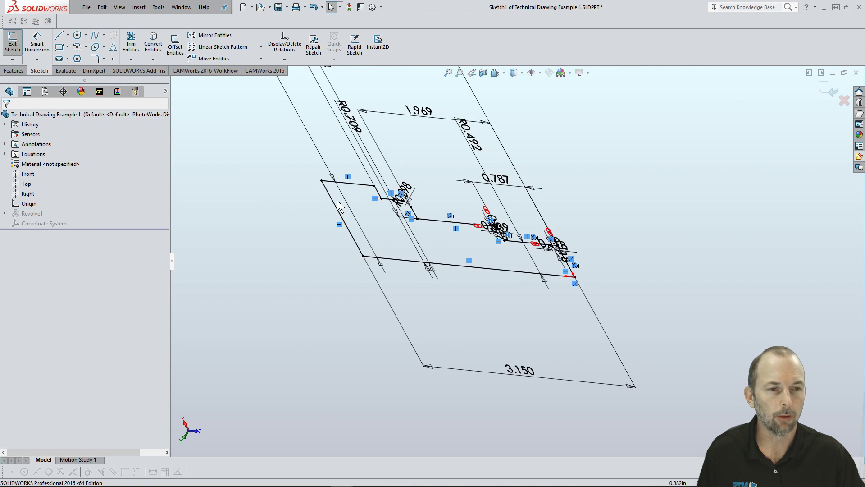
pyautogui.moveTo(339, 207); pyautogui.dragTo(363, 114, button='middle')
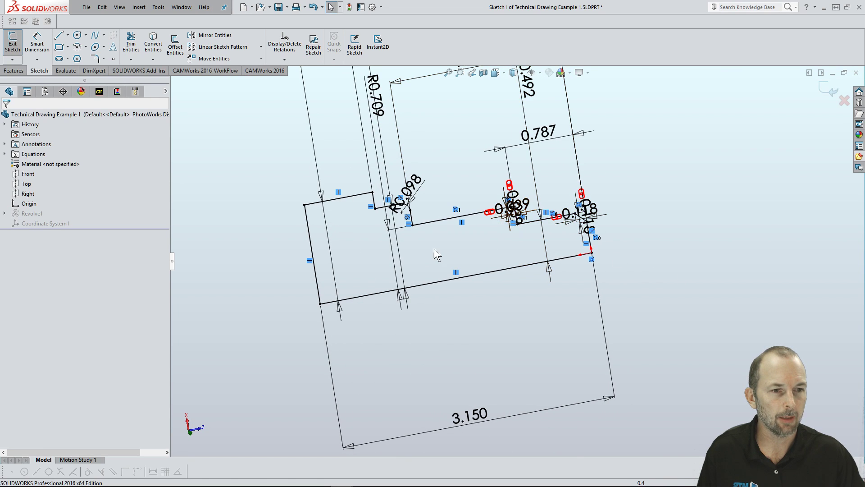
pyautogui.moveTo(434, 248); pyautogui.dragTo(337, 219, button='middle')
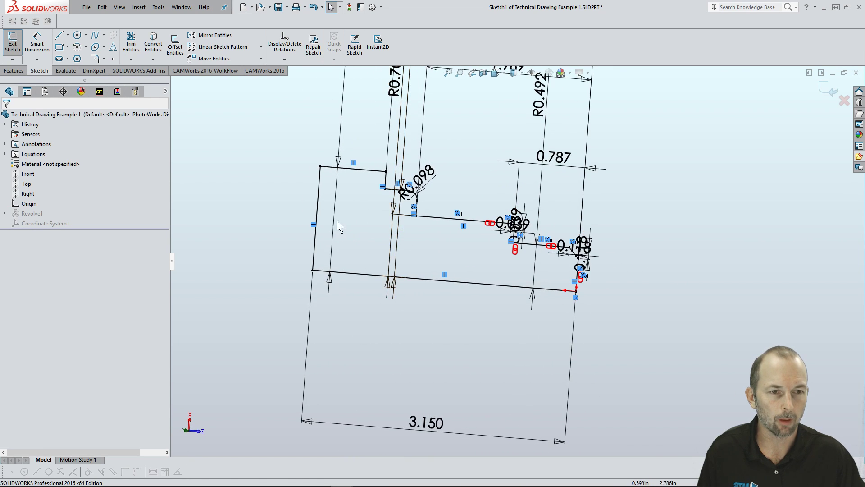
pyautogui.click(13, 49)
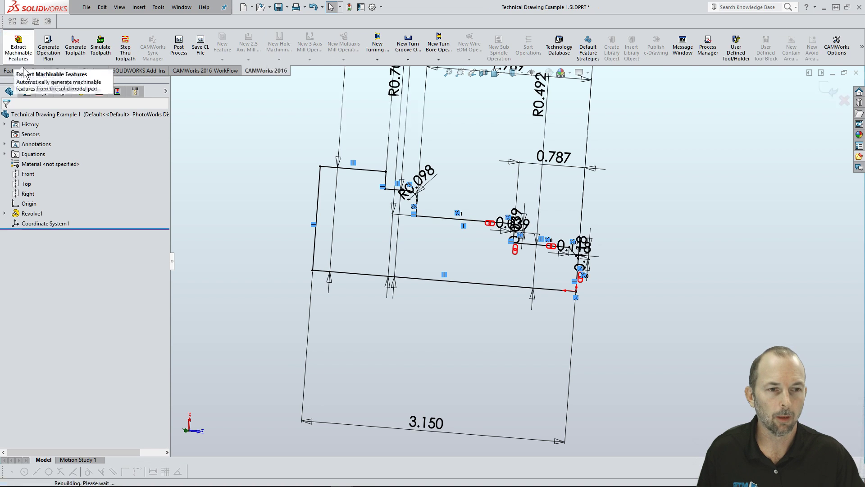
pyautogui.moveTo(400, 261); pyautogui.dragTo(403, 265, button='middle')
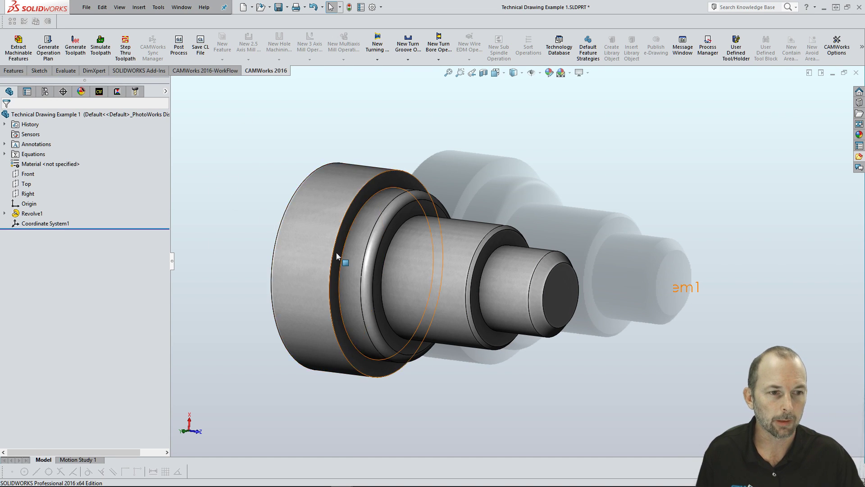
pyautogui.keyDown('ctrl'); pyautogui.moveTo(361, 257); pyautogui.dragTo(394, 258, button='middle'); pyautogui.keyUp('ctrl')
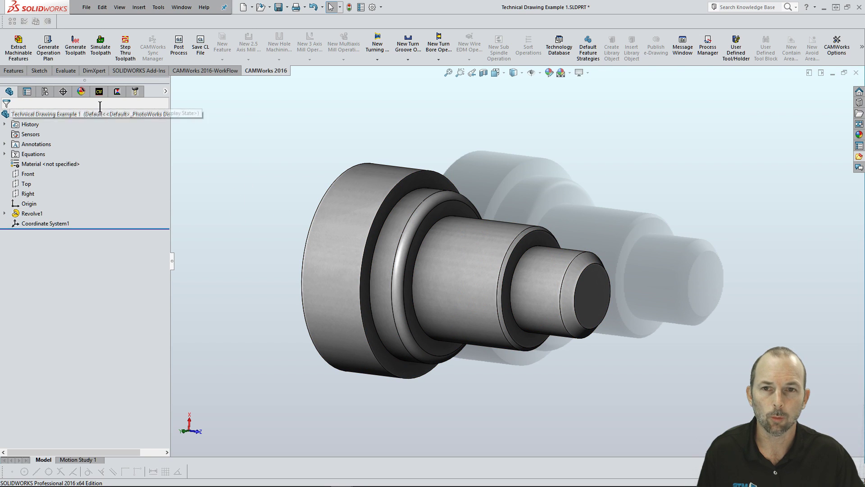
# Show the CAMWorks feature tree and highlight the Face Feature2 and OD Feature2 machining features on the part.
pyautogui.click(100, 92)
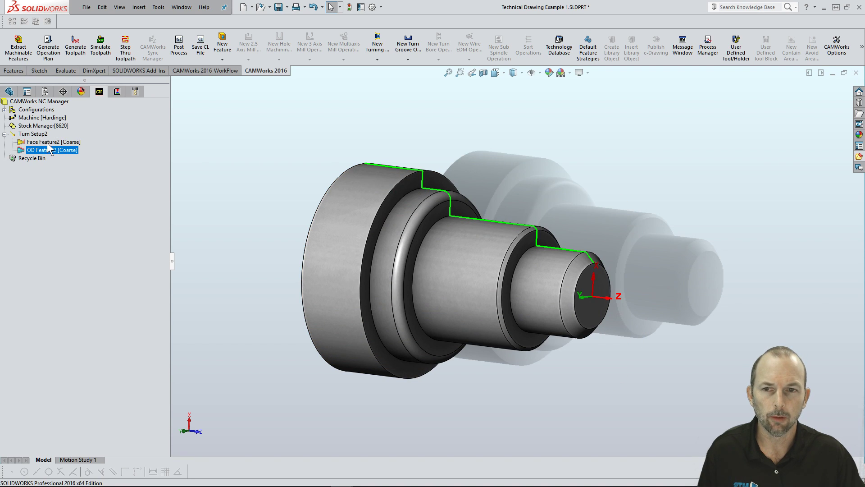
pyautogui.click(47, 142)
pyautogui.click(47, 151)
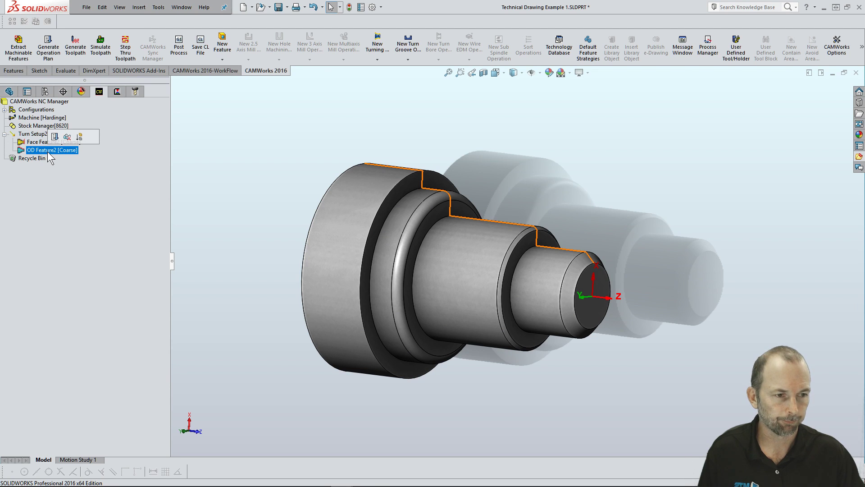
# Show the CAMWorks operations and review the toolpaths of Face Rough2, Turn Rough2, Face Finish2 and Turn Finish2.
pyautogui.click(116, 93)
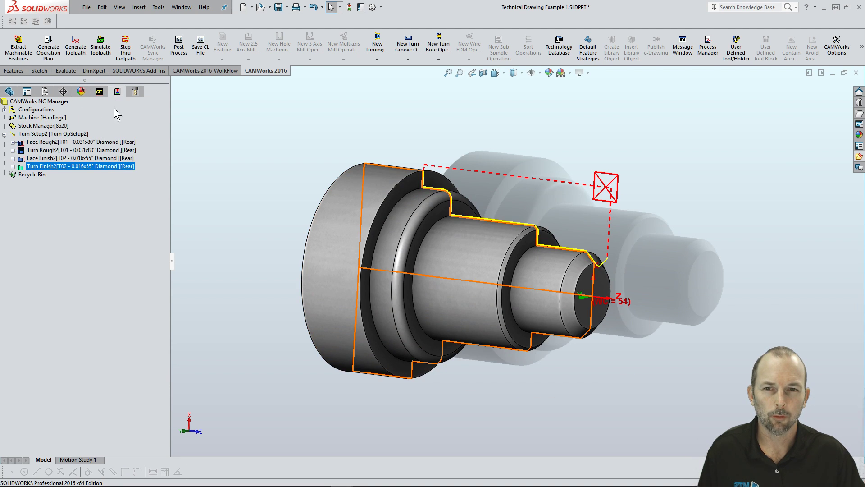
pyautogui.click(109, 142)
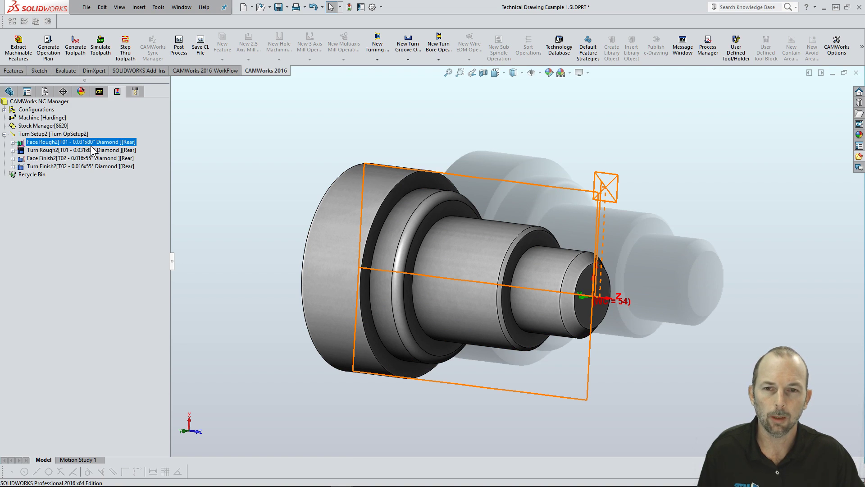
pyautogui.click(93, 149)
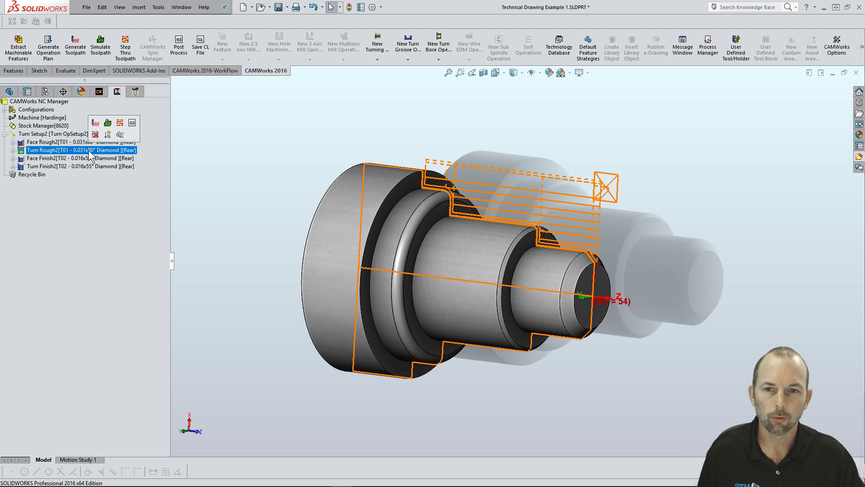
pyautogui.moveTo(367, 246); pyautogui.dragTo(442, 271, button='middle')
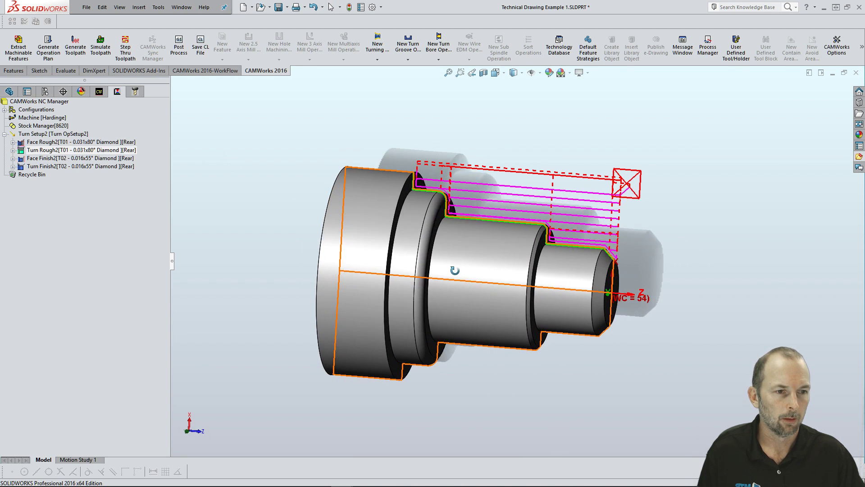
pyautogui.click(111, 160)
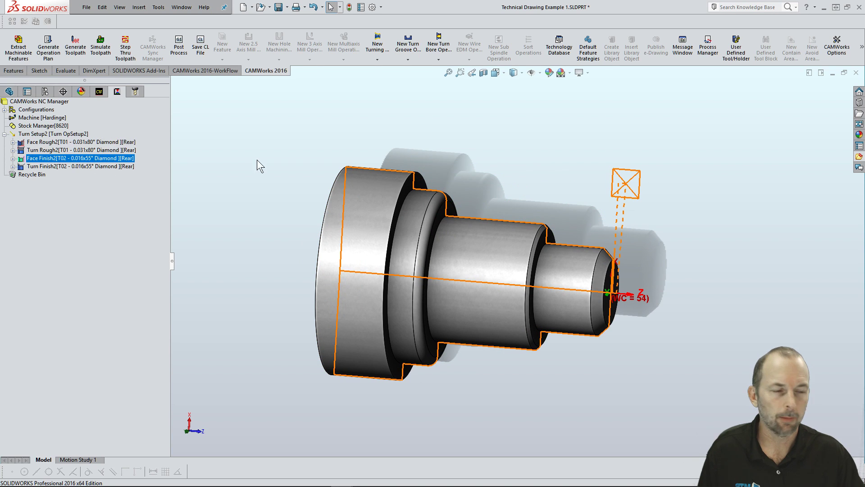
pyautogui.scroll(-3, 605, 271)
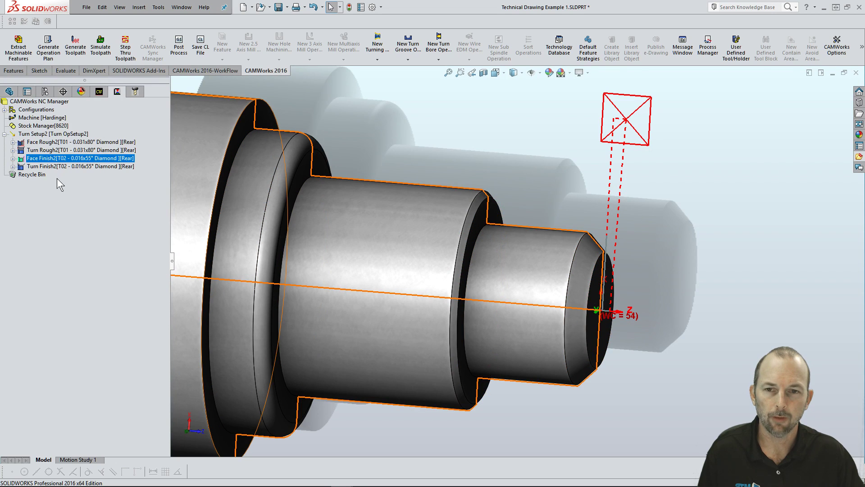
pyautogui.click(75, 166)
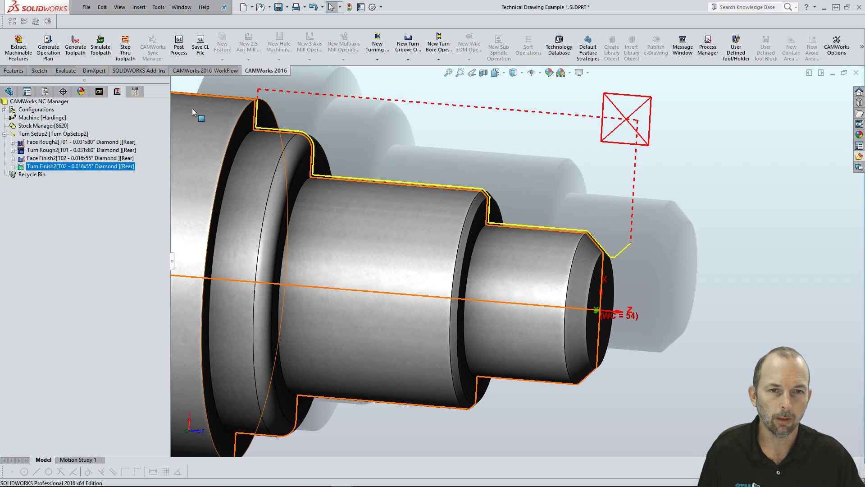
pyautogui.press('z')
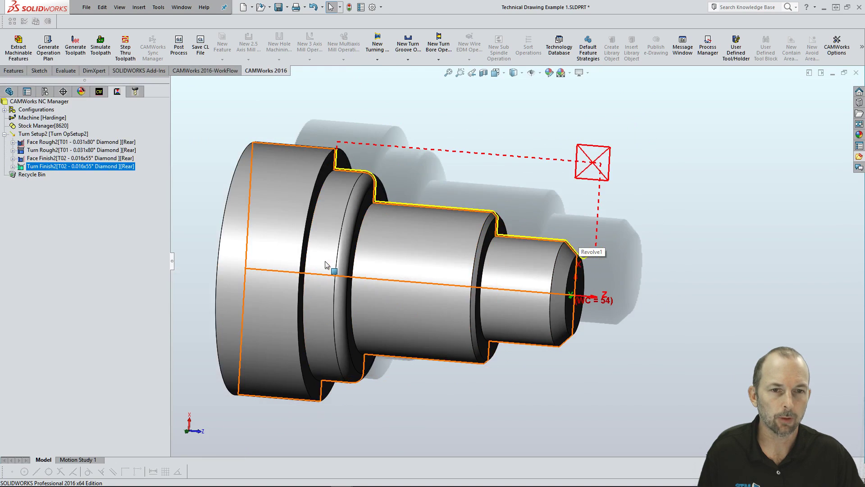
pyautogui.click(282, 205)
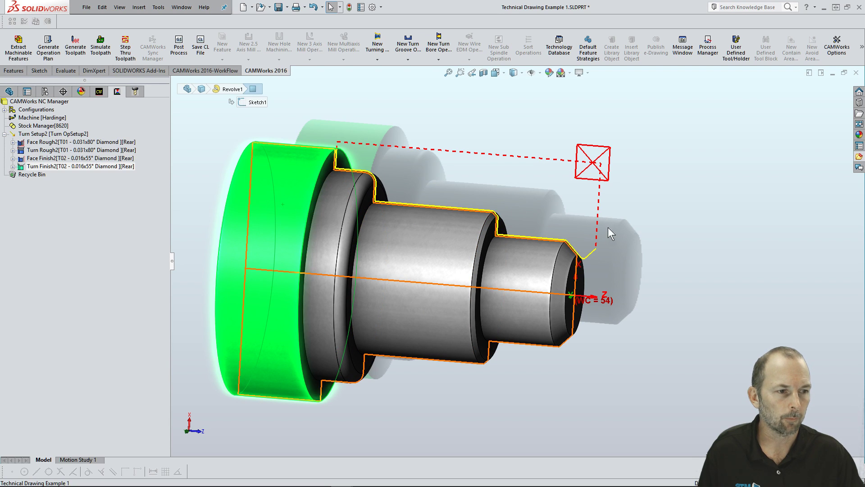
pyautogui.click(220, 134)
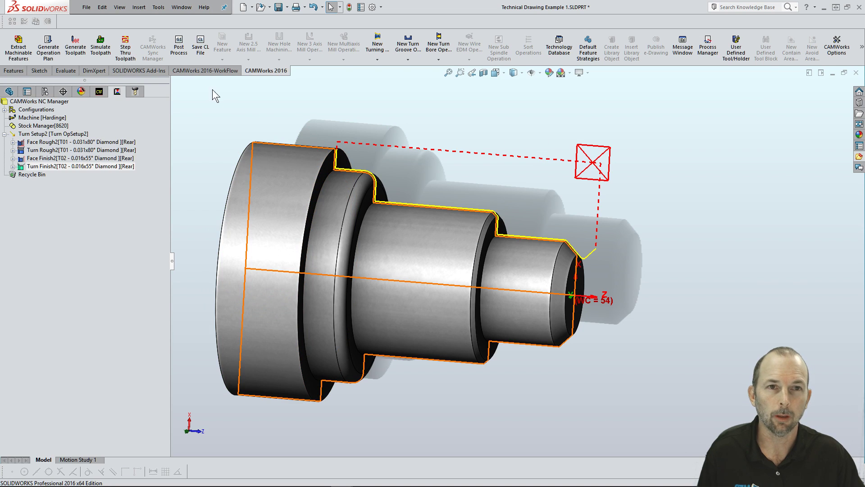
# View the part's dimensioned drawing, Technical Drawing Example 1 - Sheet1, and return to the part model.
pyautogui.click(181, 8)
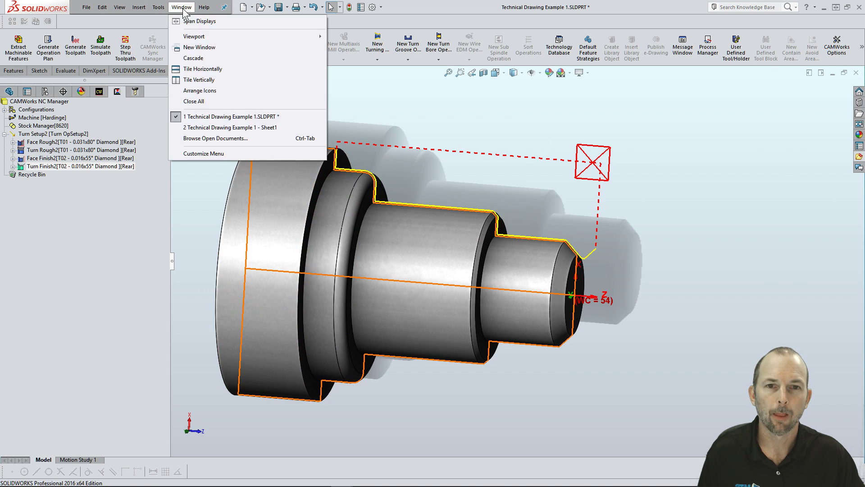
pyautogui.click(229, 128)
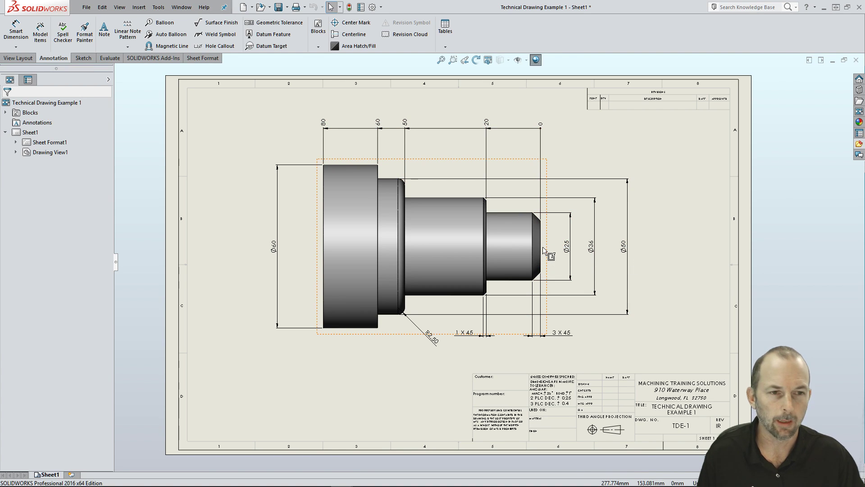
pyautogui.click(185, 9)
pyautogui.click(216, 106)
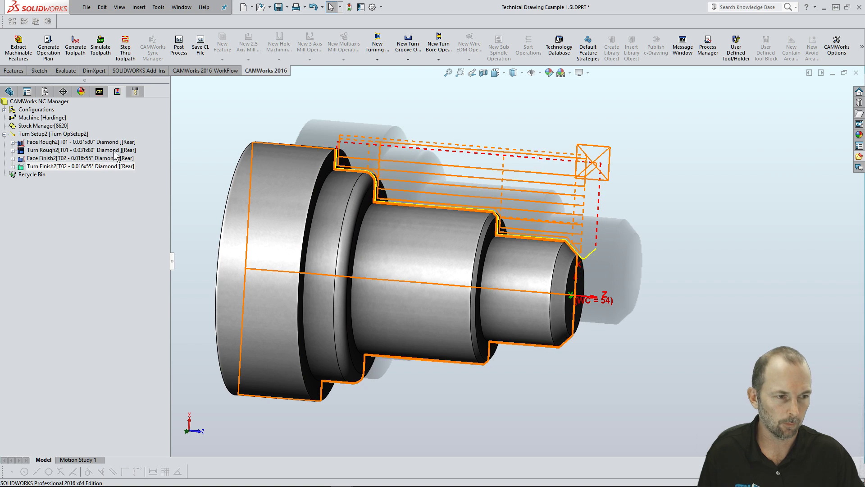
# Post-process the turning operations to Technical Drawing Example 1.txt in Documents, replacing the existing file.
pyautogui.click(178, 49)
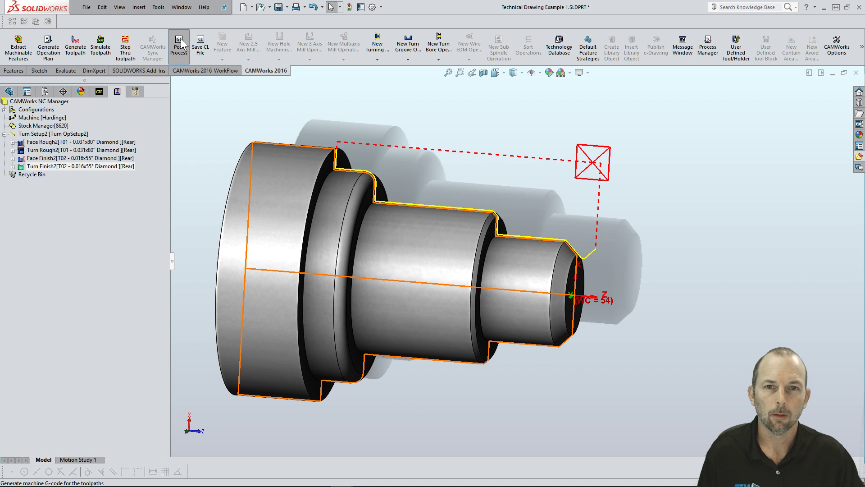
pyautogui.click(472, 352)
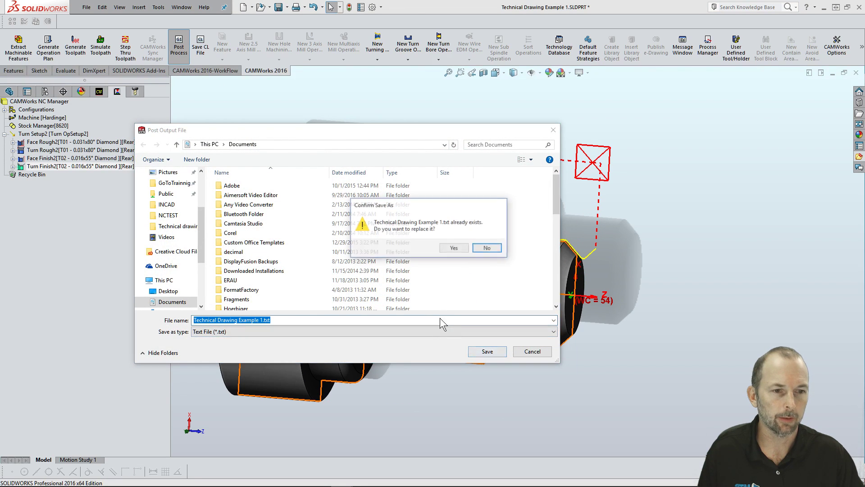
pyautogui.click(446, 247)
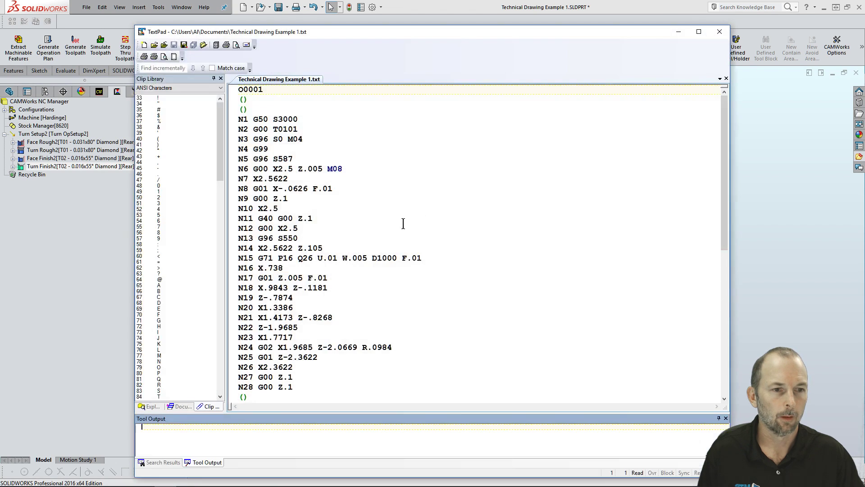
# Read through the posted G-code program from start to end in TextPad and minimize its window.
pyautogui.scroll(-3, 378, 206)
pyautogui.scroll(-7, 378, 207)
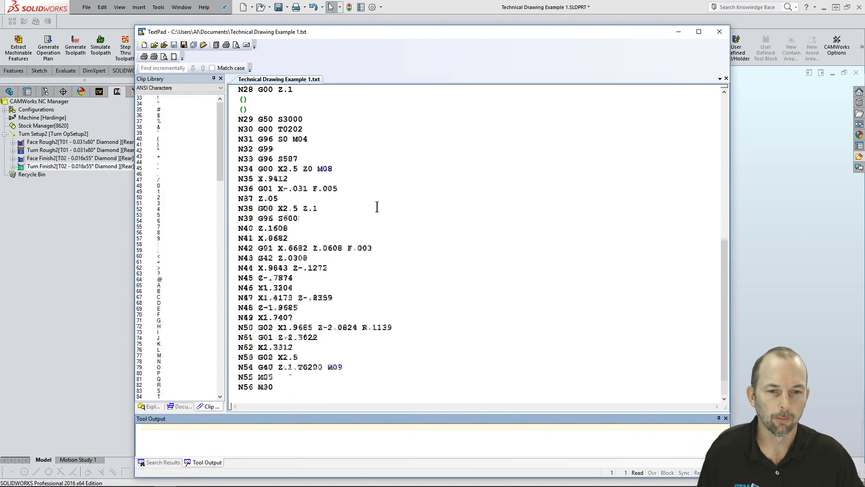
pyautogui.scroll(9, 378, 207)
pyautogui.scroll(1, 378, 207)
pyautogui.scroll(-15, 377, 207)
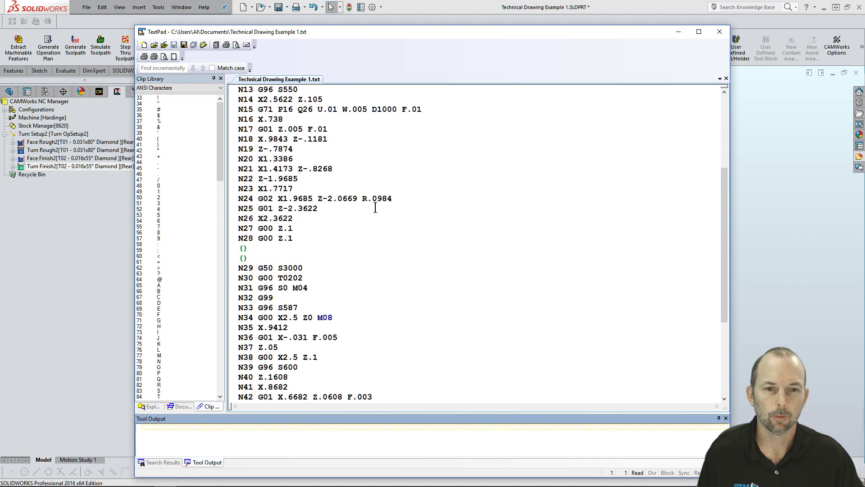
pyautogui.scroll(14, 375, 167)
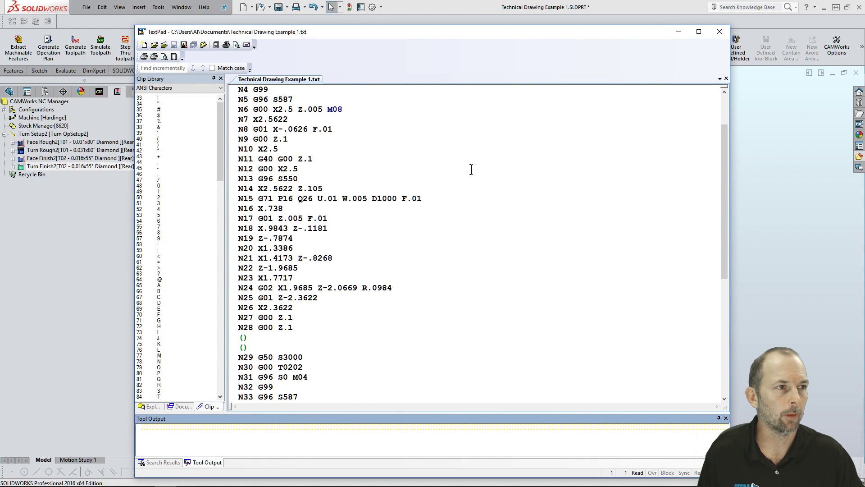
pyautogui.click(676, 34)
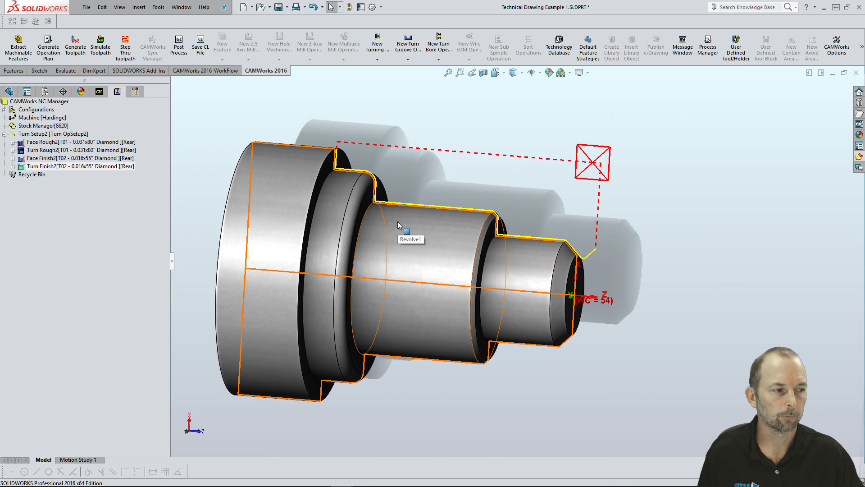
# Switch from SOLIDWORKS to MTS TopStart and choose HAAS CNC Turning@HAAS ST-20SS as the CNC machine.
pyautogui.click(823, 8)
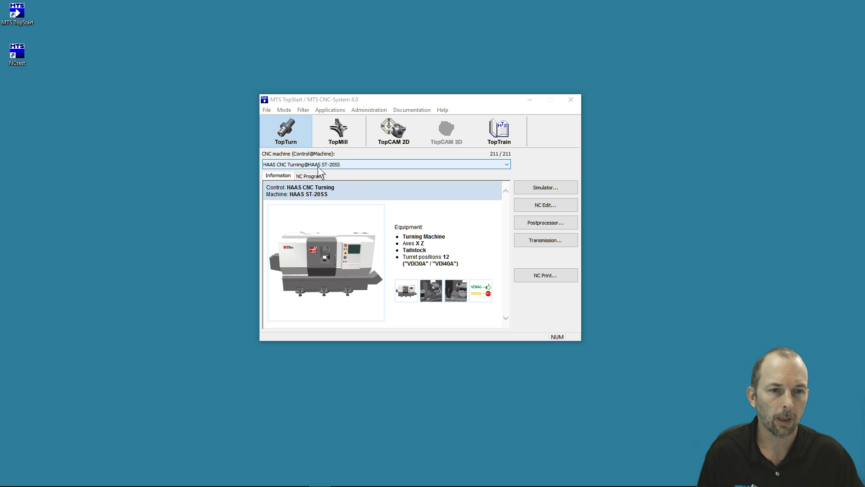
pyautogui.click(369, 165)
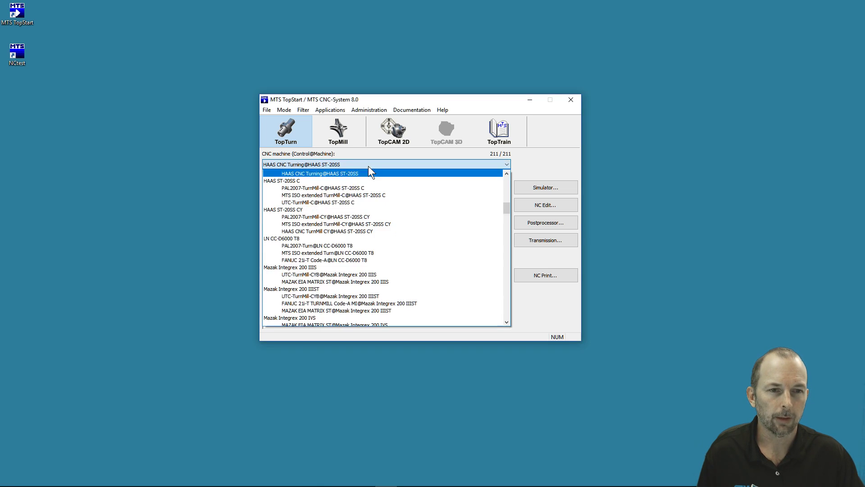
pyautogui.click(506, 175)
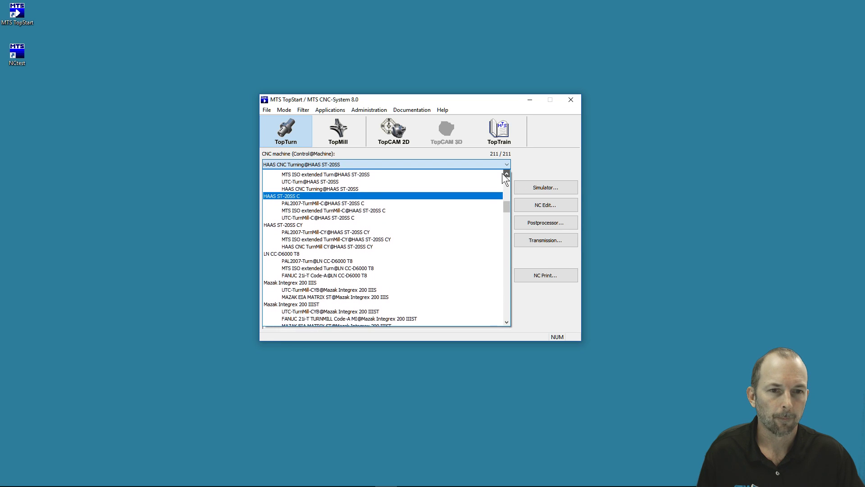
pyautogui.click(498, 180)
pyautogui.click(360, 164)
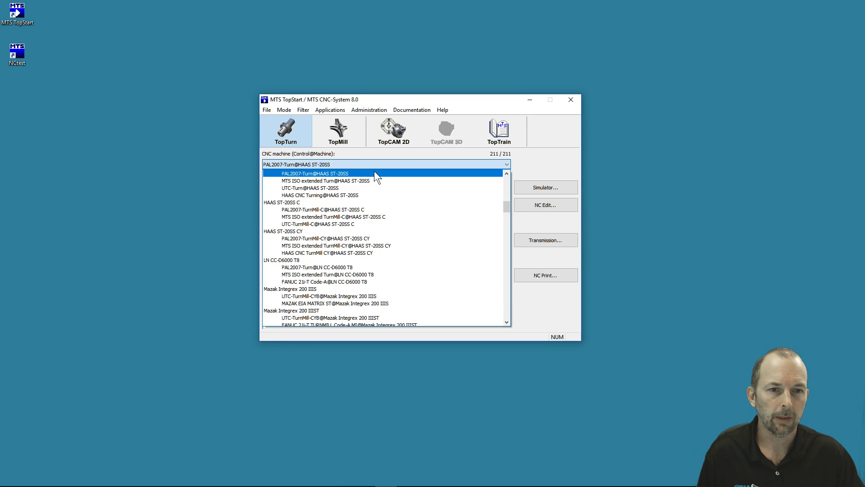
pyautogui.click(342, 196)
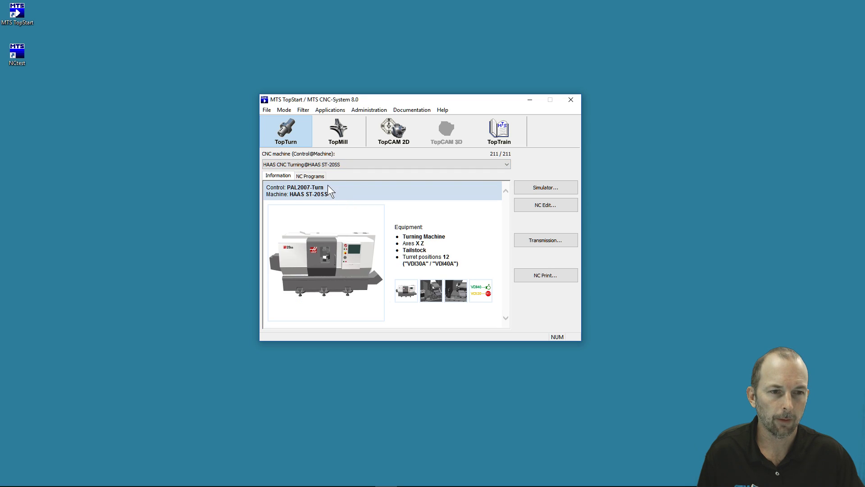
# Launch the simulator and create a new program named Technical Drawing 1 with the default setup.
pyautogui.click(545, 188)
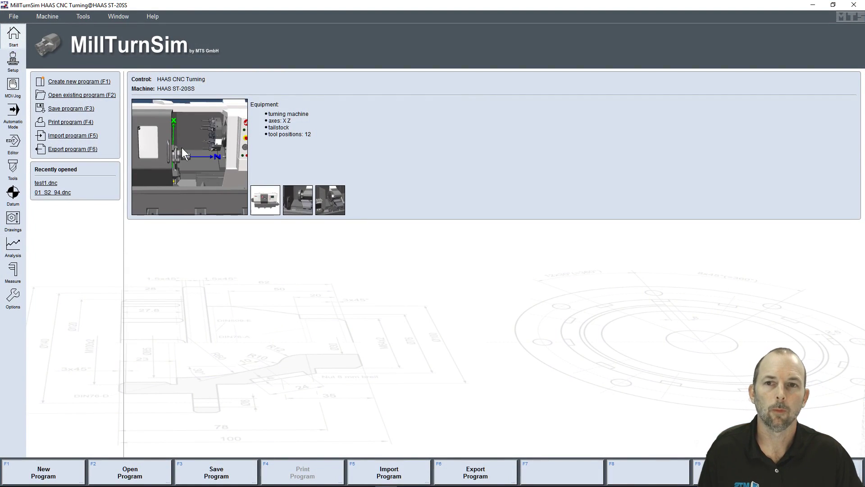
pyautogui.click(83, 83)
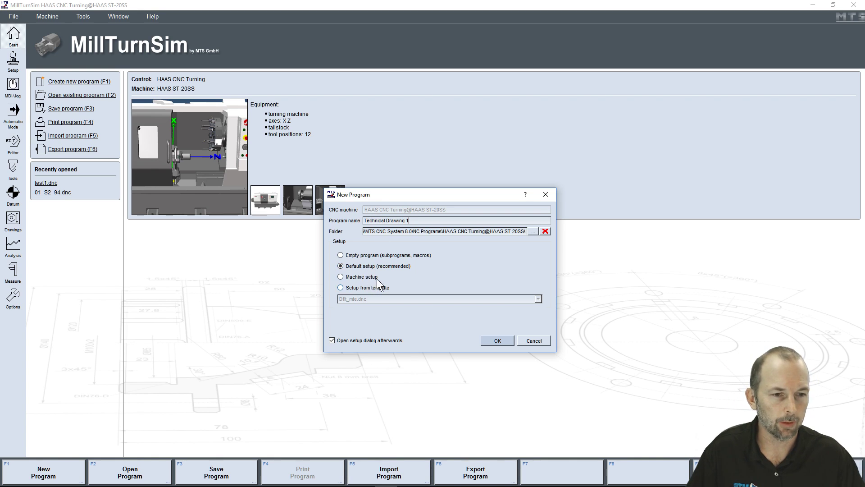
pyautogui.click(498, 340)
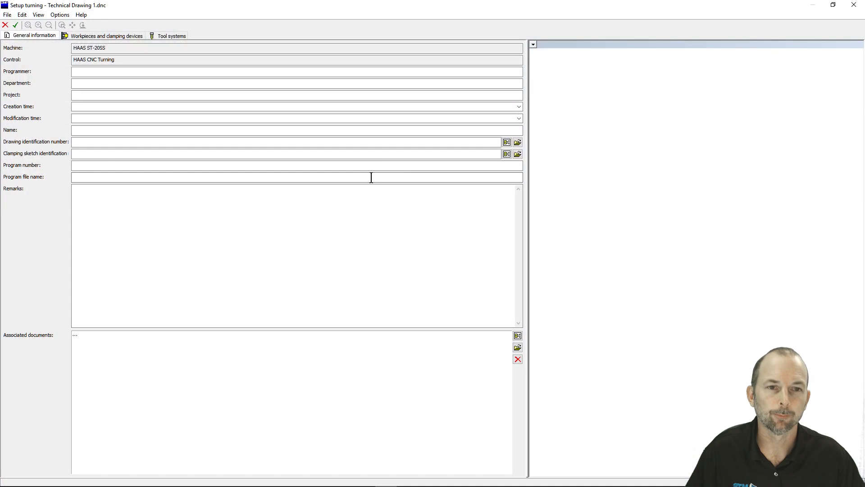
# Fill in the programmer's initials, department Turning, project Technical Drawing Example 1 and creation time 22.11.2016 13:41 in the general information.
pyautogui.click(107, 72)
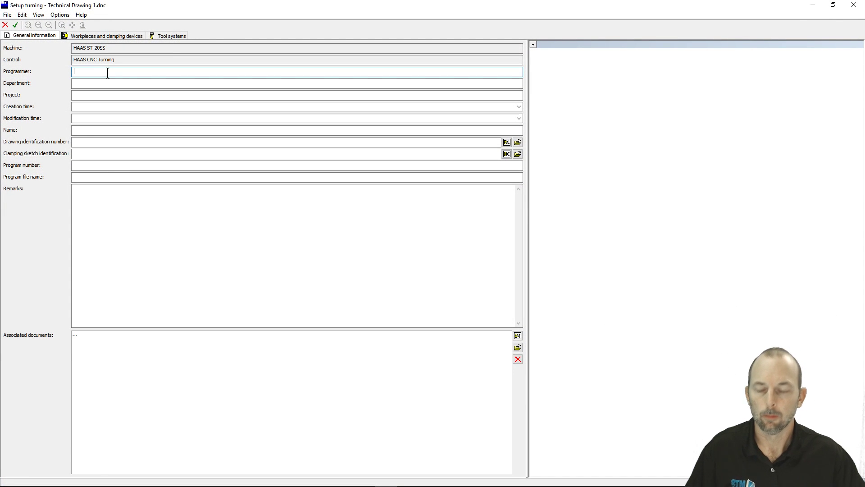
pyautogui.write('REM')
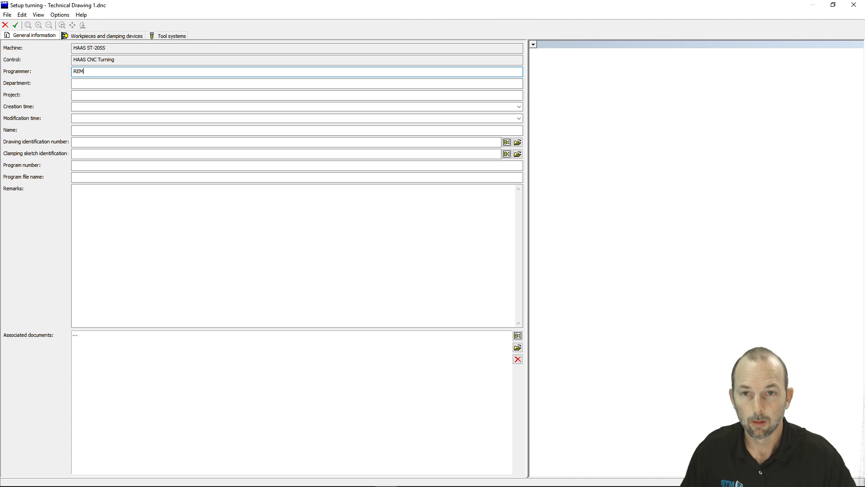
pyautogui.click(82, 83)
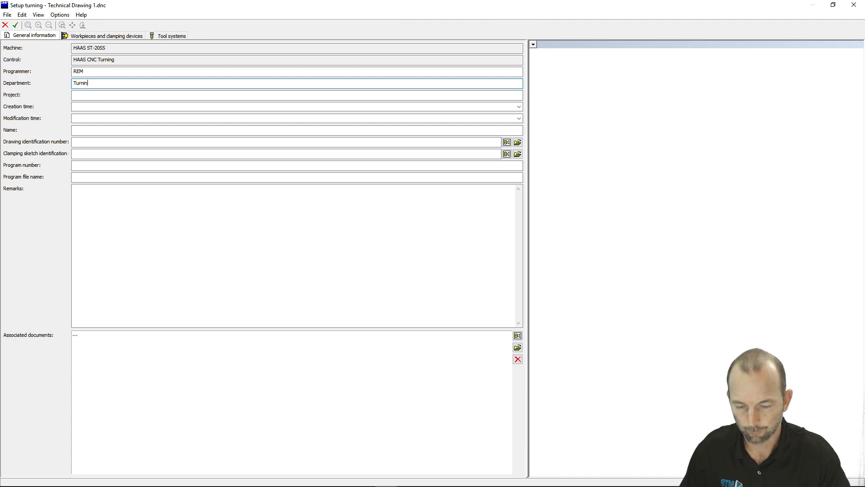
pyautogui.click(85, 96)
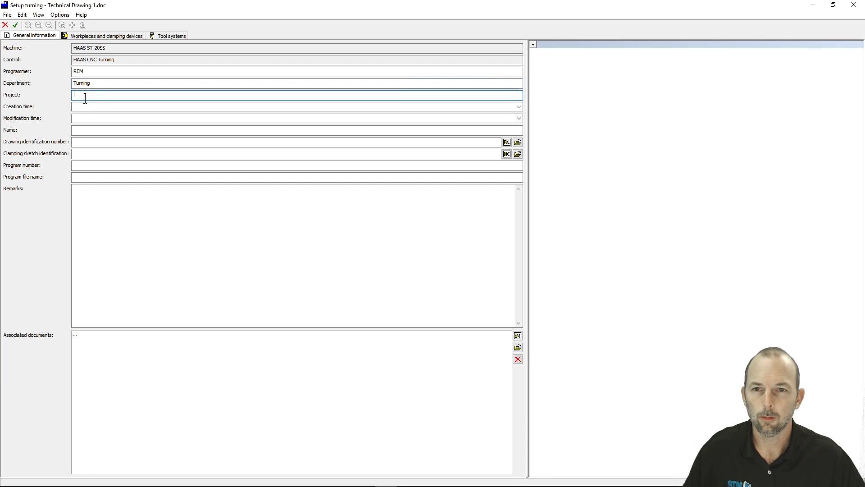
pyautogui.write('Tec')
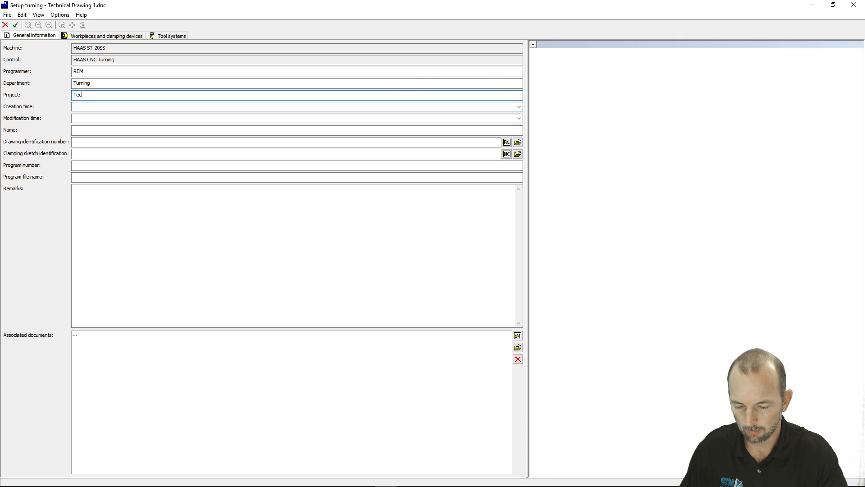
pyautogui.write('hnical Drawing Example 1')
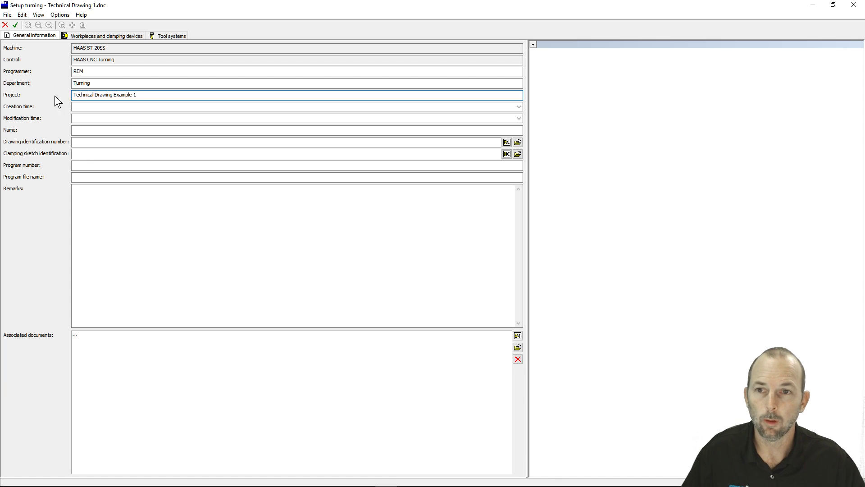
pyautogui.click(519, 107)
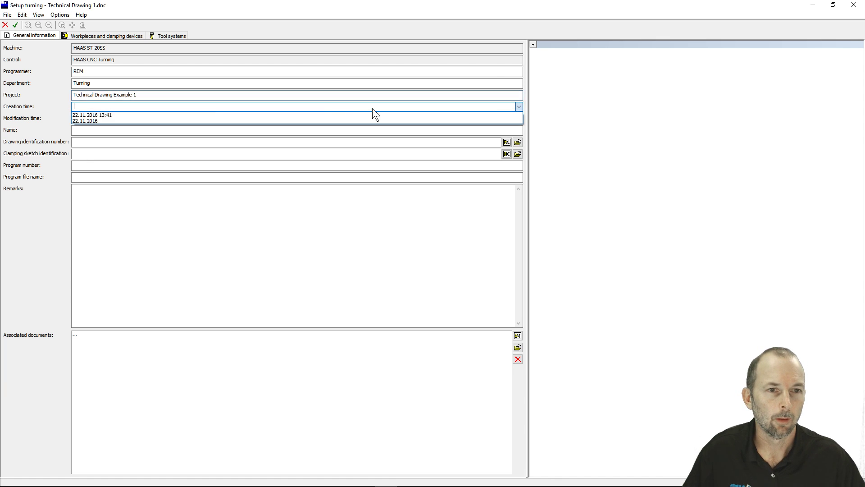
pyautogui.click(107, 114)
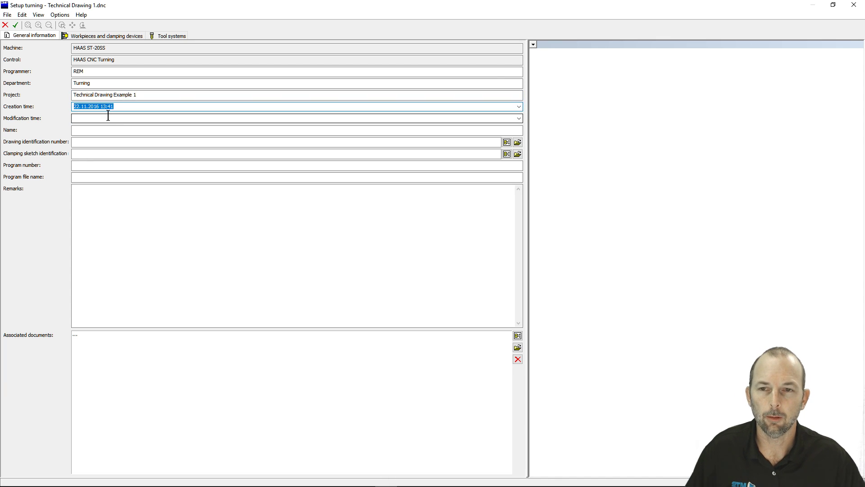
# Assign Technical Drawing Example 1.PDF from the INCAD folder as the drawing identification, then preview the drawing and close it.
pyautogui.click(518, 142)
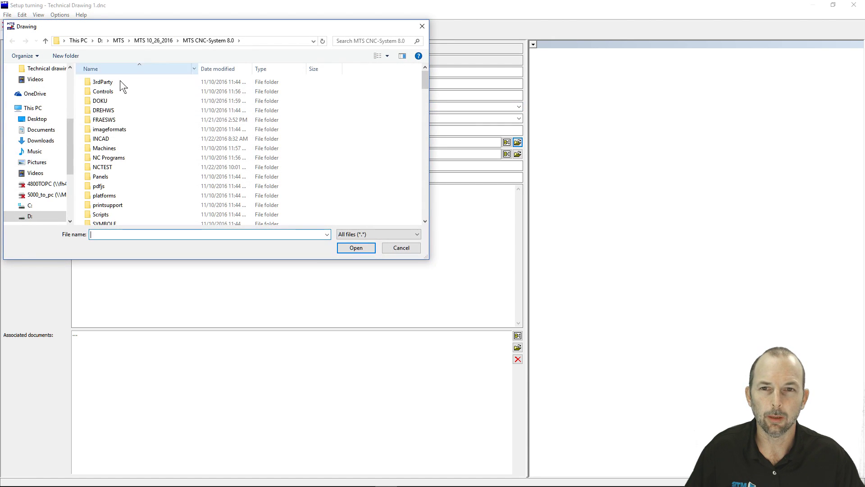
pyautogui.doubleClick(122, 138)
pyautogui.scroll(-20, 148, 171)
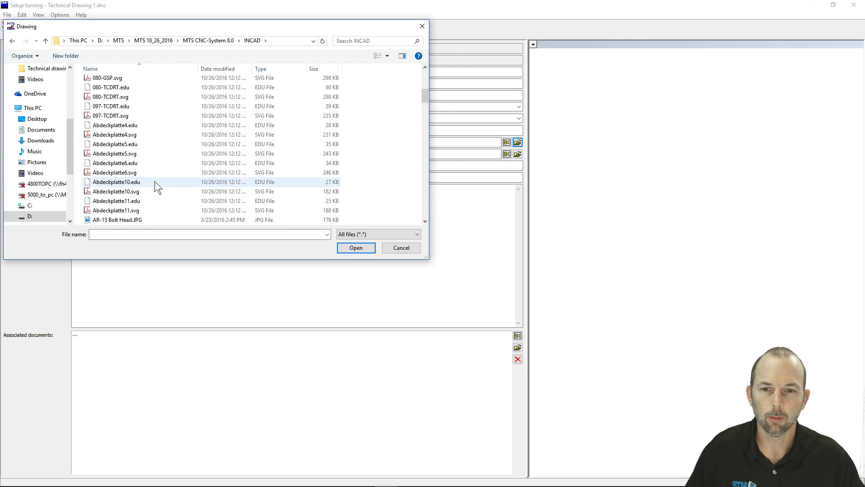
pyautogui.scroll(-15, 154, 185)
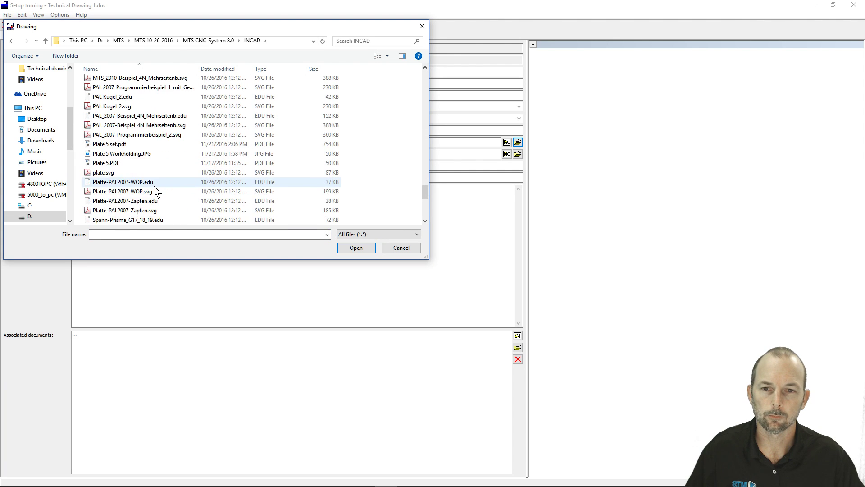
pyautogui.scroll(1, 120, 144)
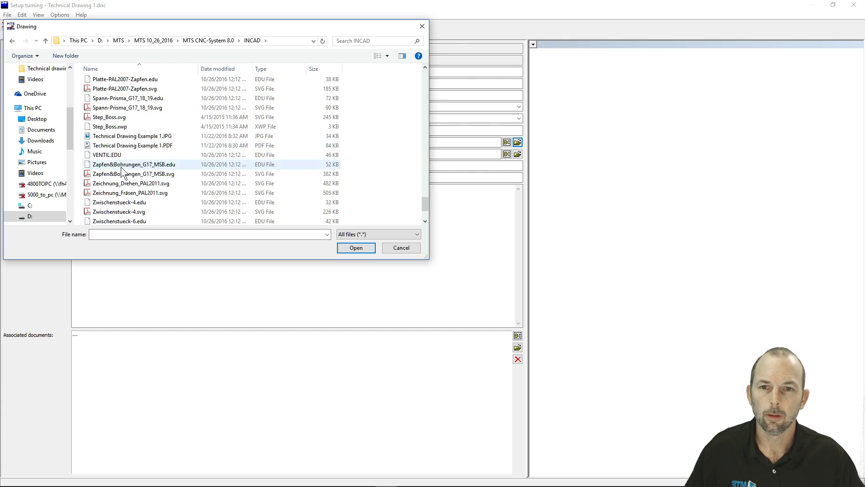
pyautogui.click(166, 145)
pyautogui.click(352, 249)
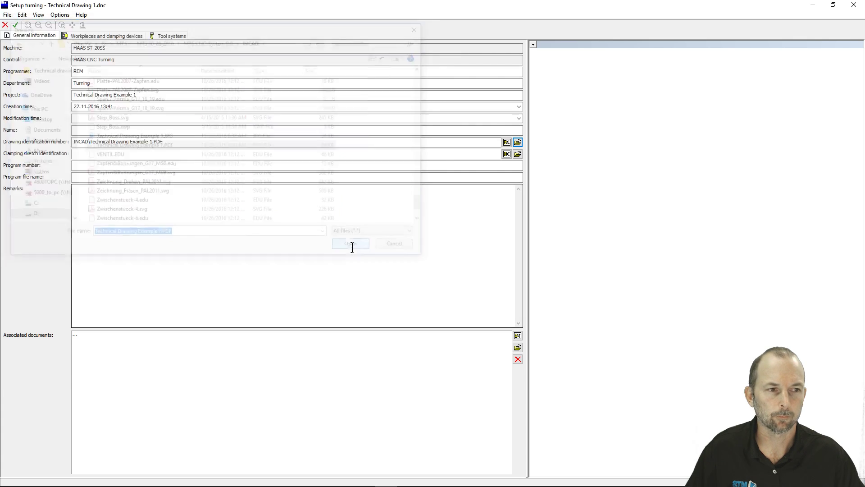
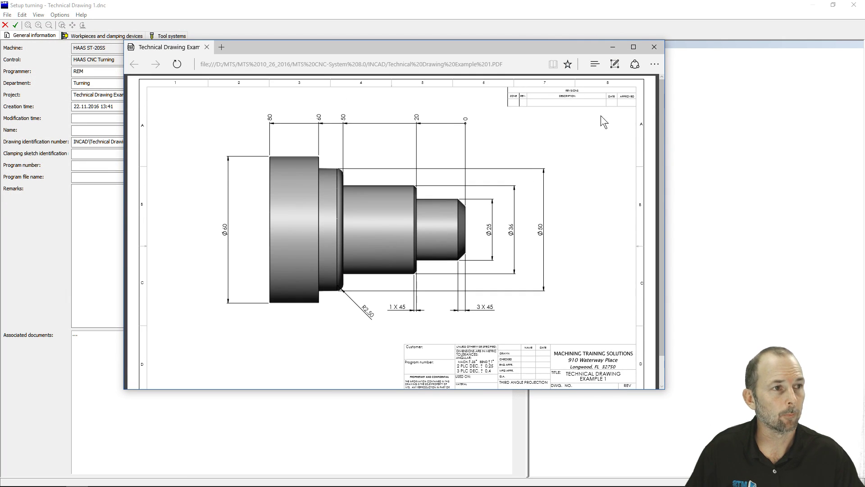
pyautogui.click(653, 47)
# Enter program number 1 and program file name Technical Drawing 1.
pyautogui.click(93, 165)
pyautogui.write('1')
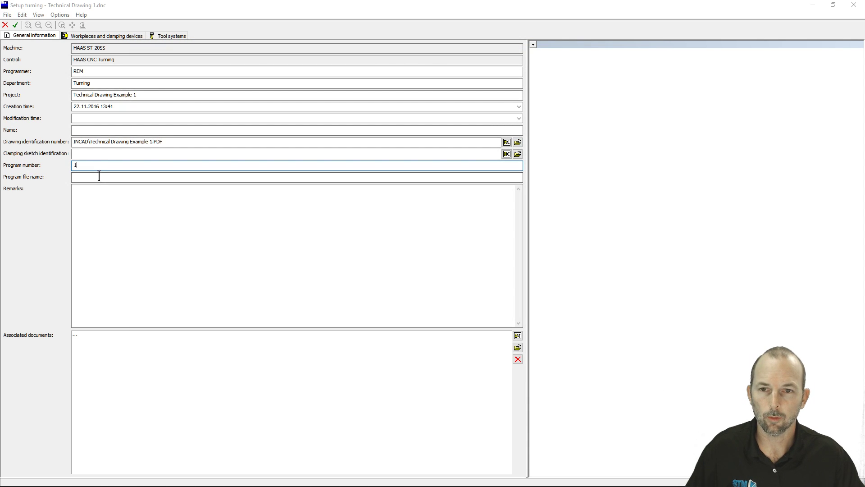
pyautogui.click(99, 176)
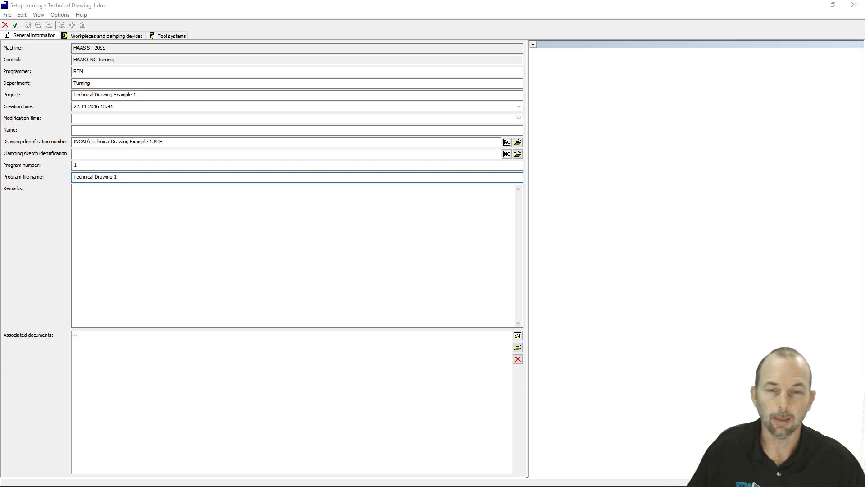
# Examine the default cylinder workpiece and lathe chuck of the main spindle in the 3D view.
pyautogui.click(125, 36)
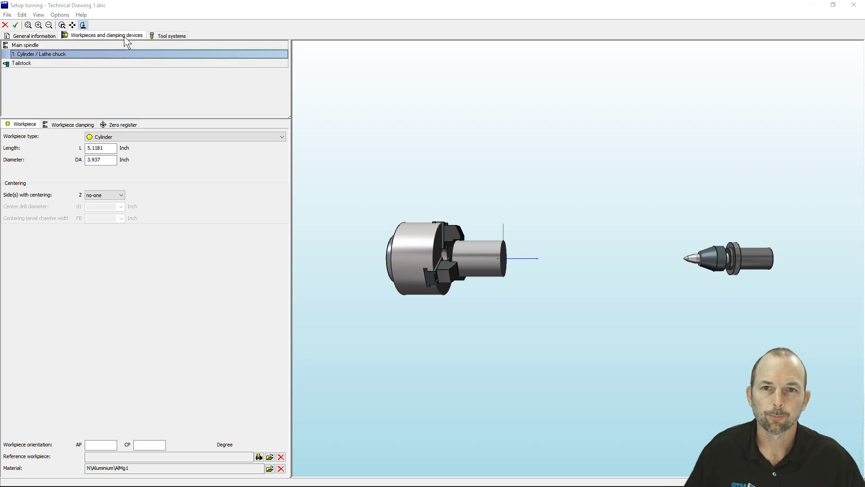
pyautogui.moveTo(441, 252); pyautogui.dragTo(523, 258)
pyautogui.scroll(4, 504, 253)
pyautogui.scroll(-3, 507, 253)
pyautogui.scroll(1, 487, 255)
pyautogui.scroll(4, 464, 241)
pyautogui.moveTo(481, 234)
pyautogui.mouseDown()
pyautogui.moveTo(502, 222)
pyautogui.moveTo(473, 220)
pyautogui.mouseUp()
pyautogui.scroll(-3, 591, 299)
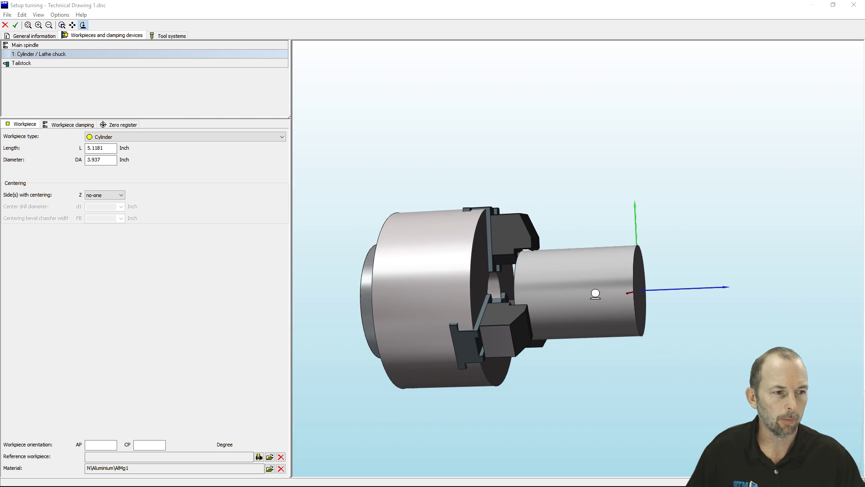
pyautogui.moveTo(599, 289); pyautogui.dragTo(558, 271)
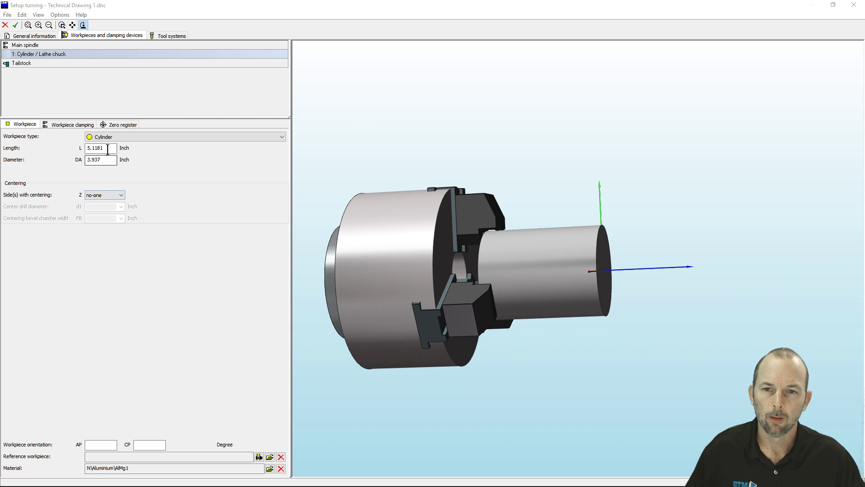
# Switch the length unit to millimetres, set the cylinder workpiece's length to 81 mm and diameter to 60 mm, and switch back to inches.
pyautogui.moveTo(110, 148); pyautogui.dragTo(72, 156)
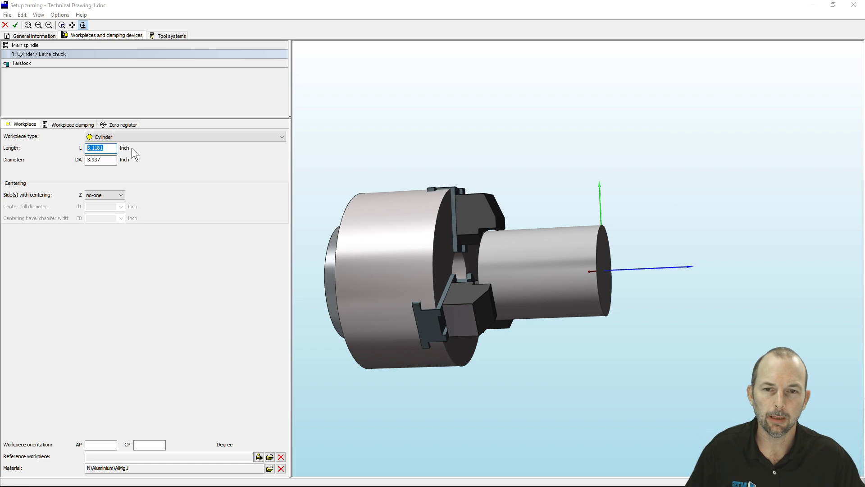
pyautogui.click(60, 15)
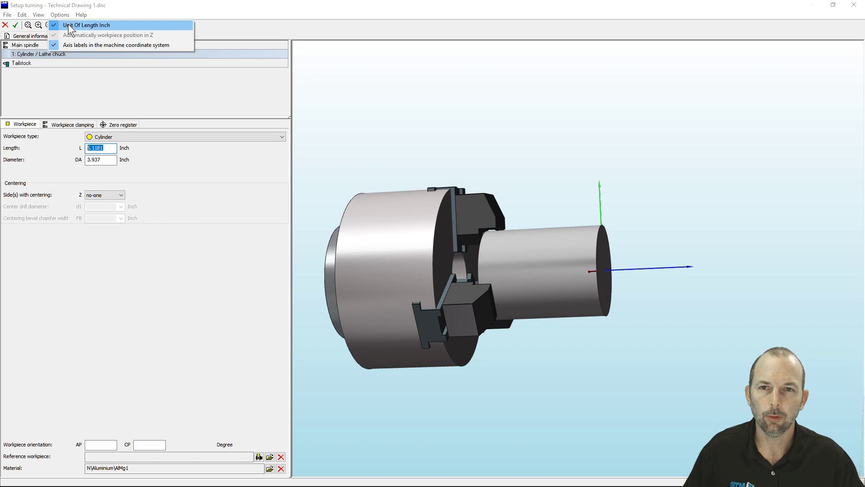
pyautogui.click(69, 26)
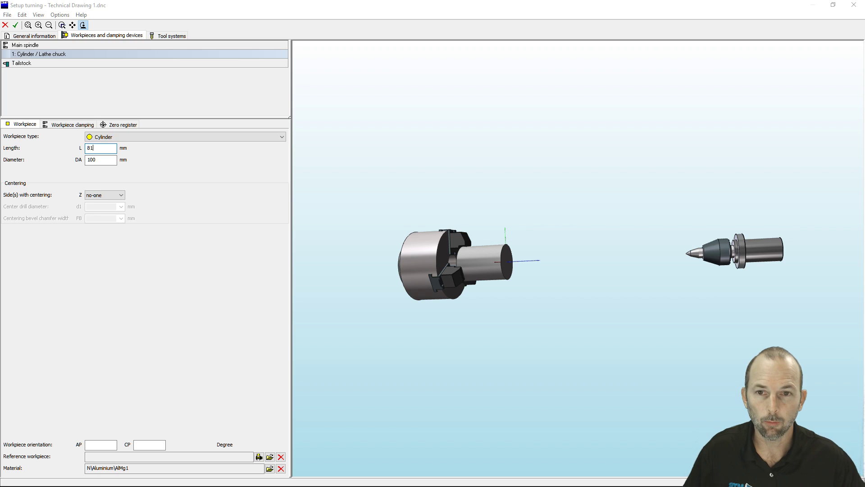
pyautogui.write('81')
pyautogui.press('Tab')
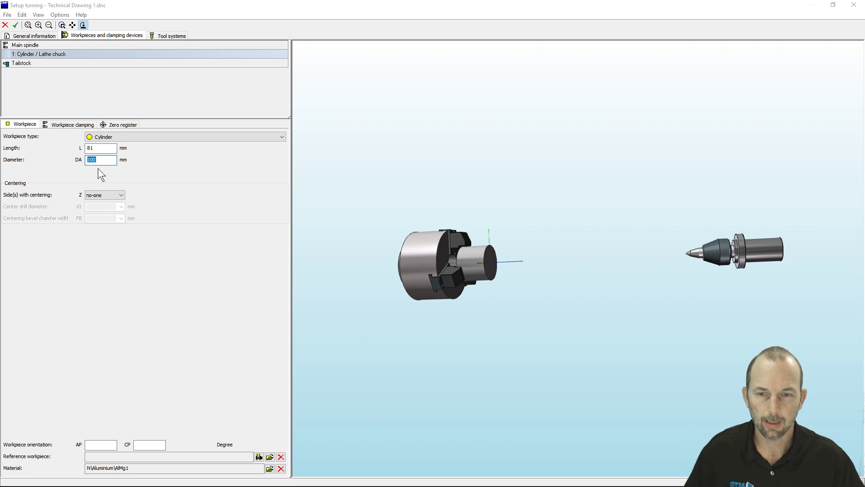
pyautogui.write('60')
pyautogui.press('Tab')
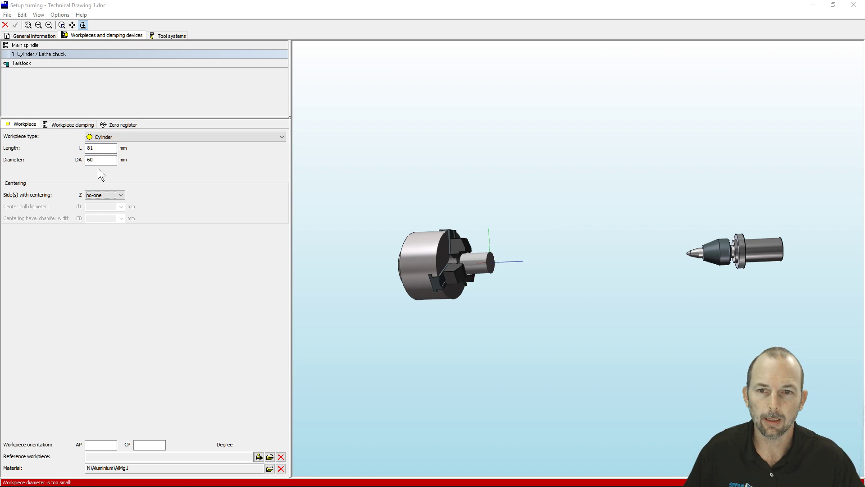
pyautogui.click(66, 15)
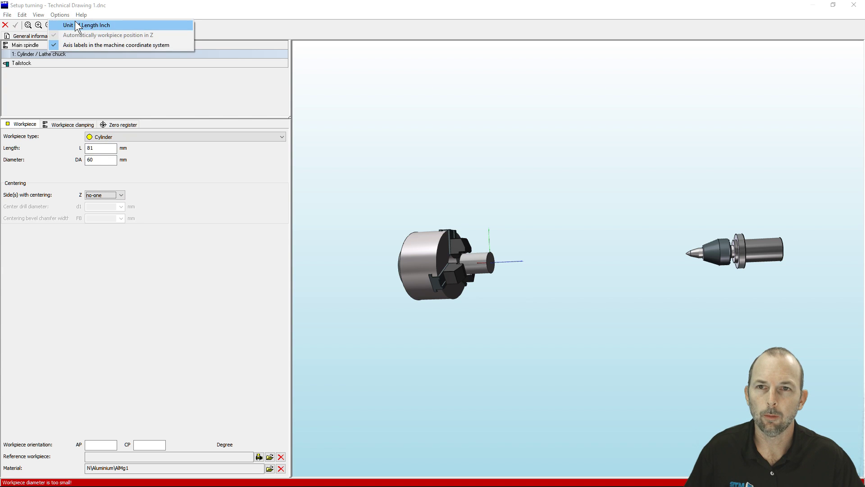
pyautogui.click(76, 25)
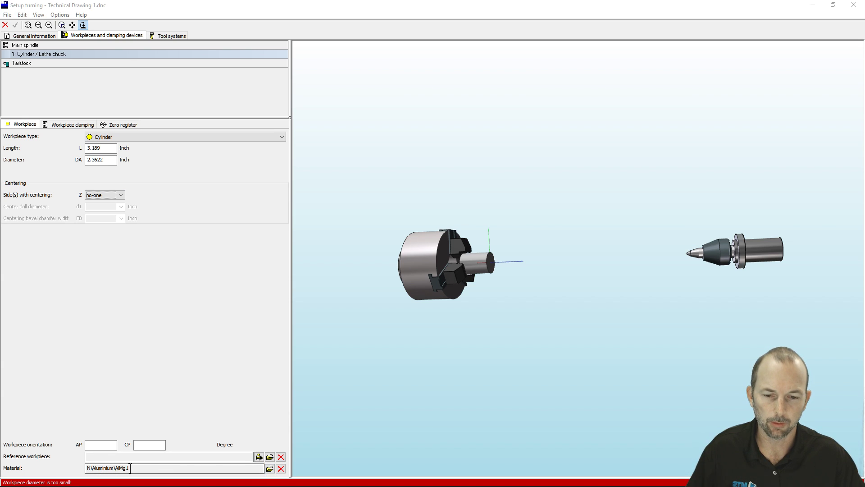
# Review the selectable workpiece materials without changing the assignment, then inspect how the chuck jaws grip the cylinder under the workpiece clamping settings.
pyautogui.click(269, 469)
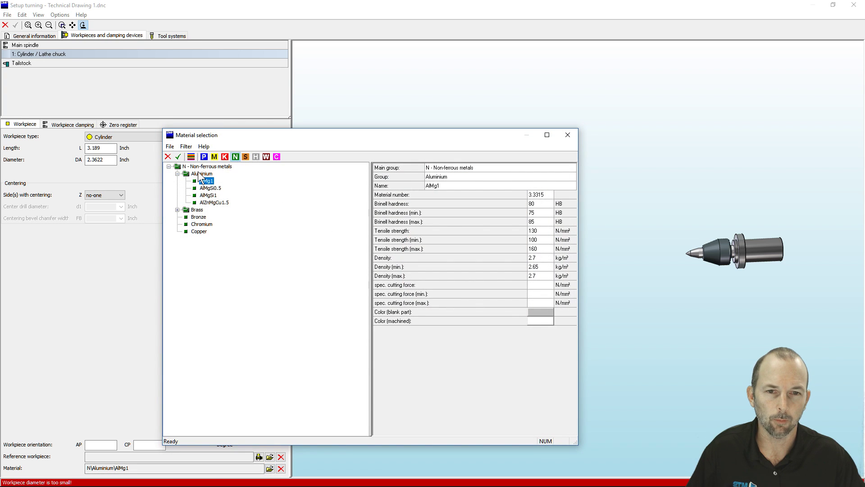
pyautogui.click(568, 135)
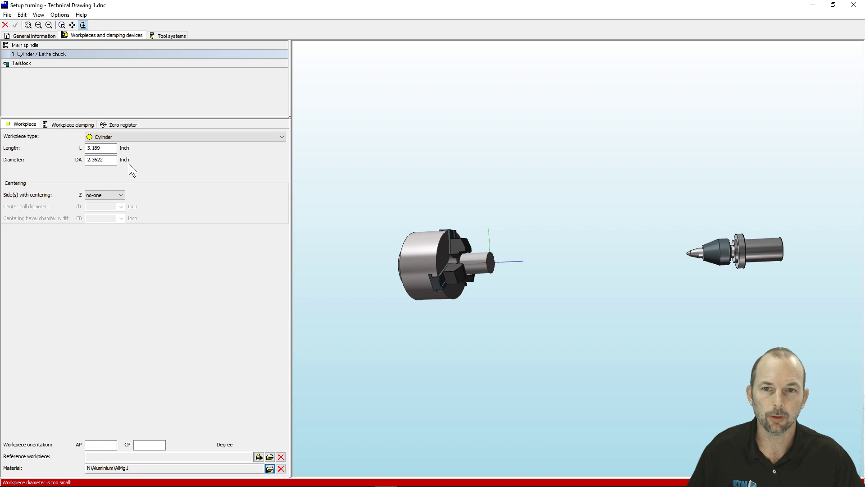
pyautogui.click(68, 124)
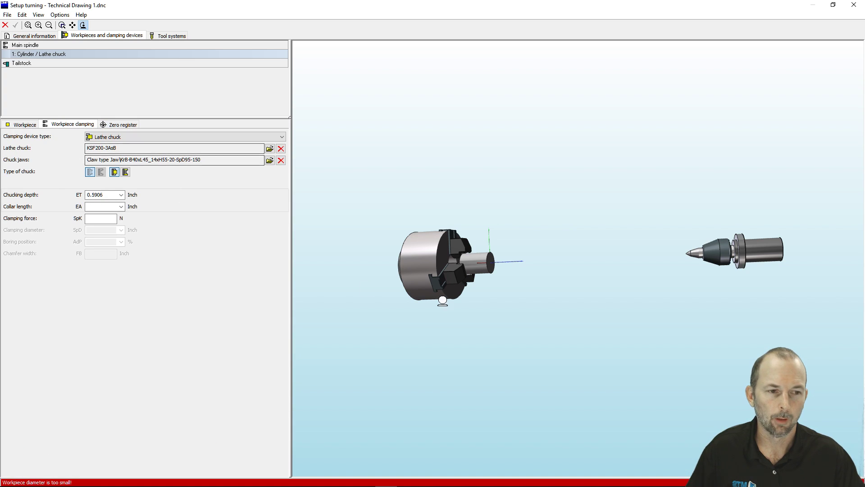
pyautogui.moveTo(443, 301); pyautogui.dragTo(434, 277)
pyautogui.scroll(5, 449, 274)
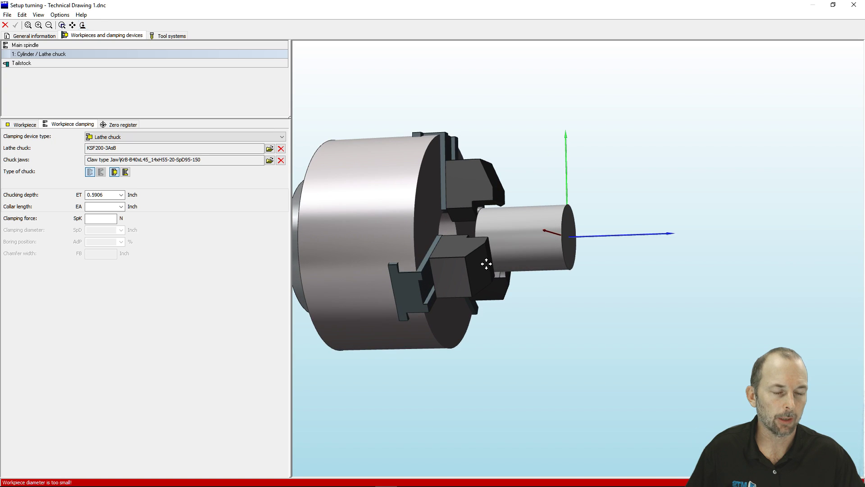
pyautogui.moveTo(487, 256); pyautogui.dragTo(491, 230)
pyautogui.scroll(2, 492, 231)
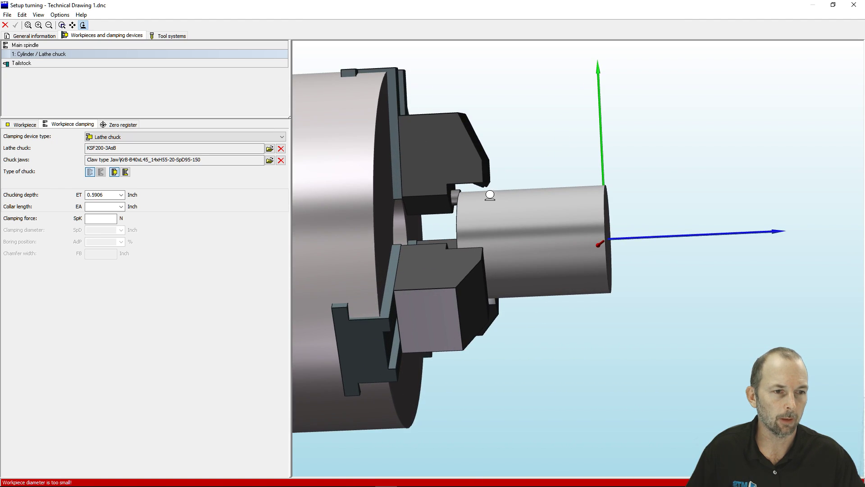
pyautogui.scroll(-5, 463, 254)
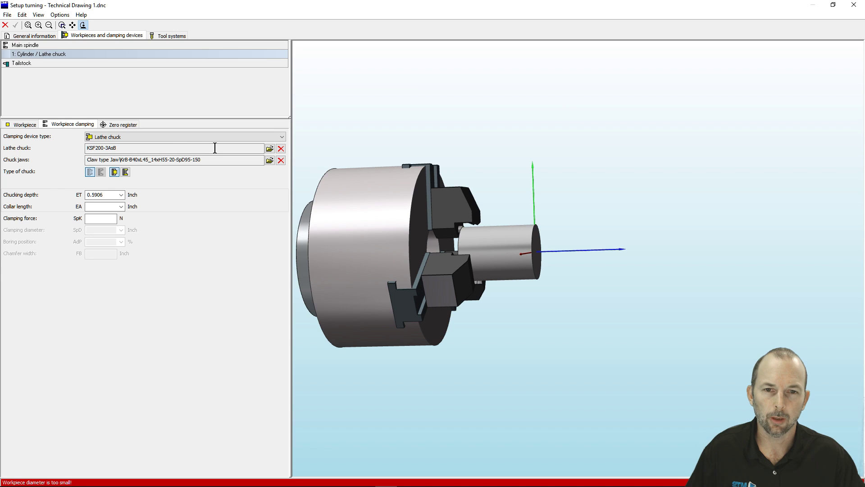
# Keep Lathe chuck as the clamping device type, view chuck KSF200-3AsB in 3D and accept it as the lathe chuck.
pyautogui.click(280, 137)
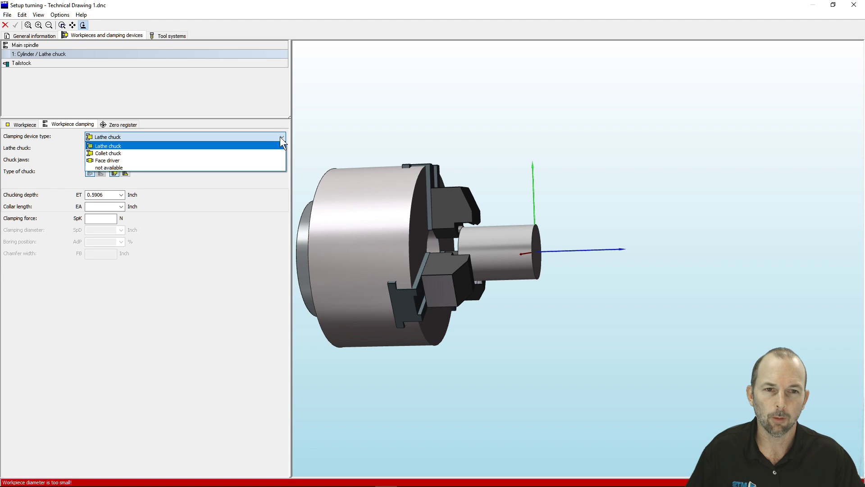
pyautogui.click(126, 147)
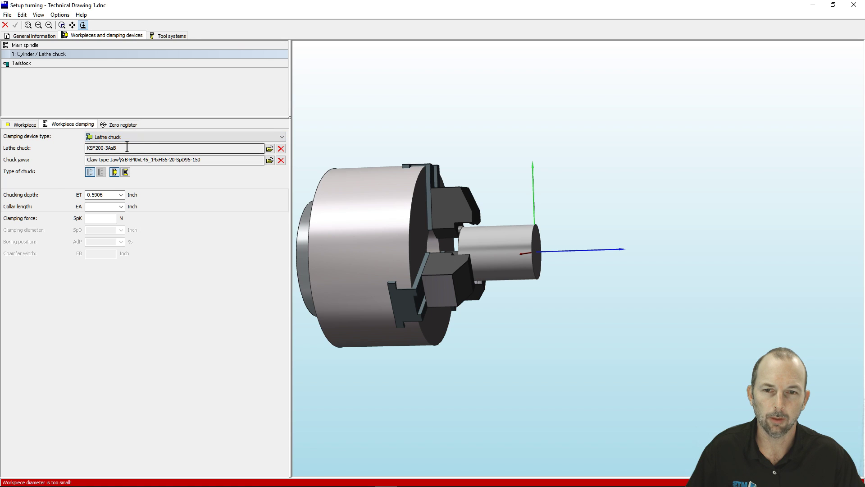
pyautogui.click(270, 149)
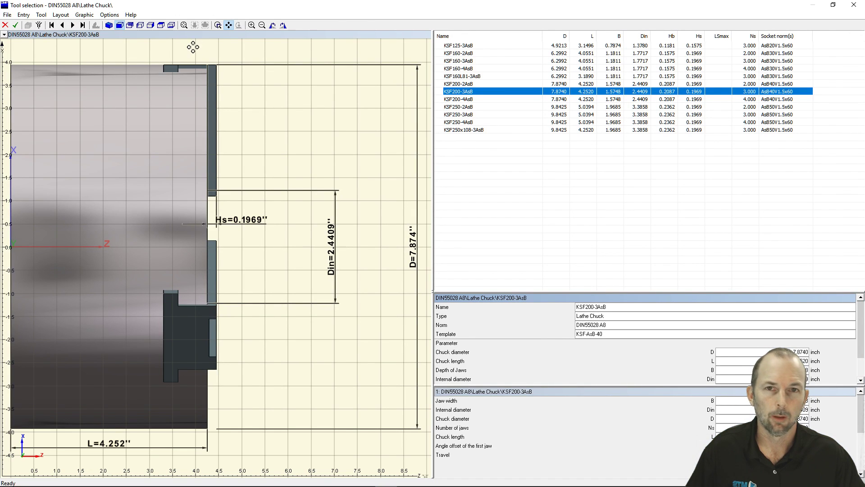
pyautogui.click(108, 25)
pyautogui.moveTo(233, 235); pyautogui.dragTo(199, 244)
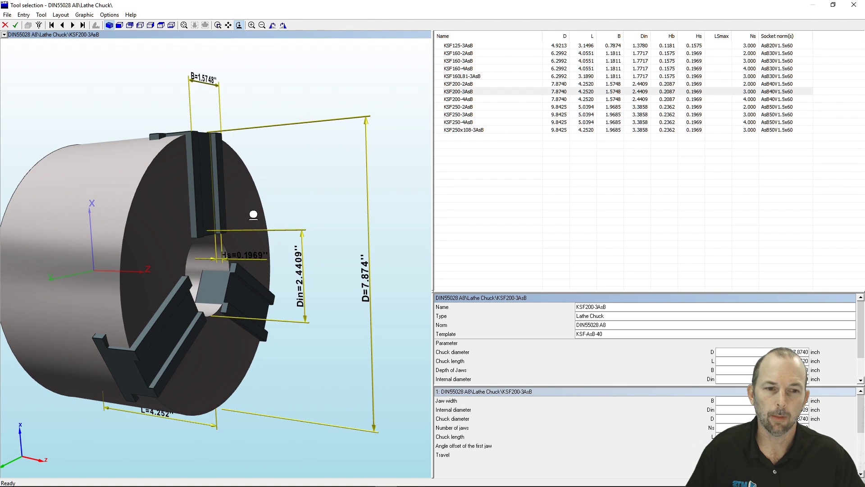
pyautogui.click(15, 25)
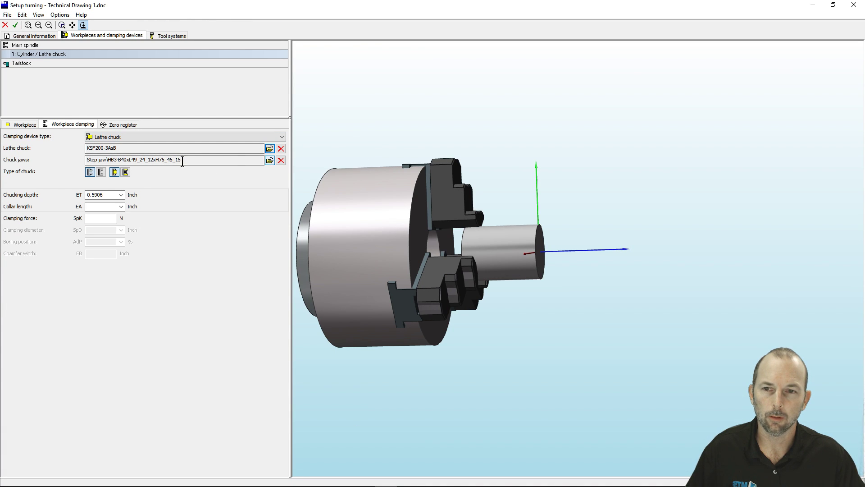
# Replace the step jaws with the claw type jaw KrB-B40xL45_14xH67-20-SpD55-110.
pyautogui.click(270, 160)
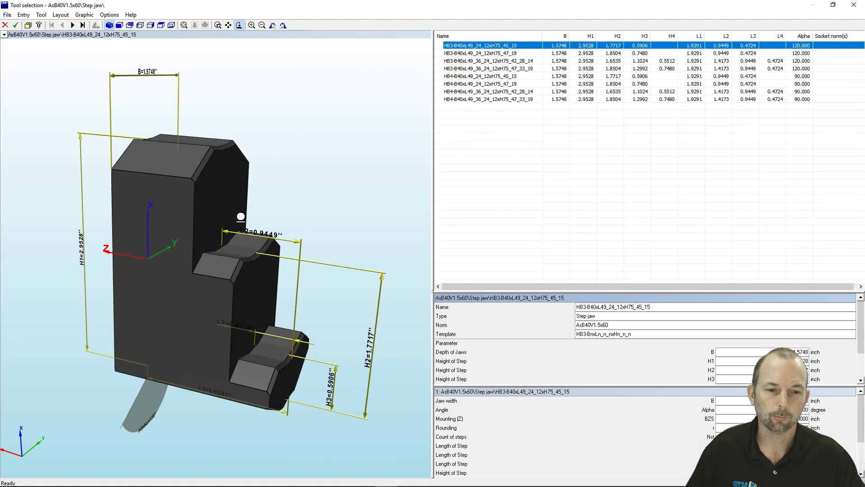
pyautogui.click(28, 25)
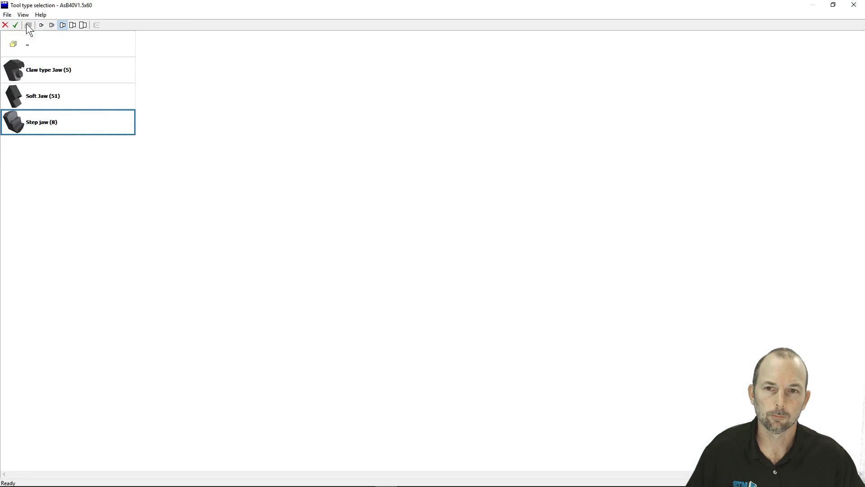
pyautogui.doubleClick(42, 69)
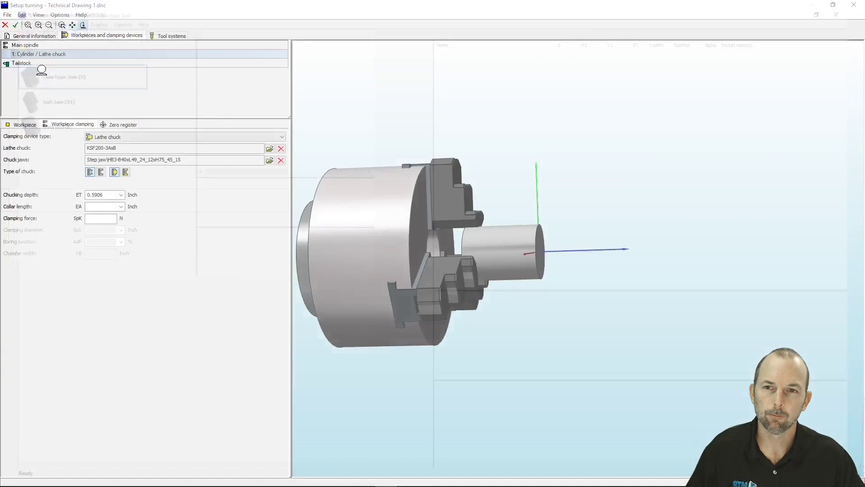
pyautogui.moveTo(238, 248); pyautogui.dragTo(299, 228)
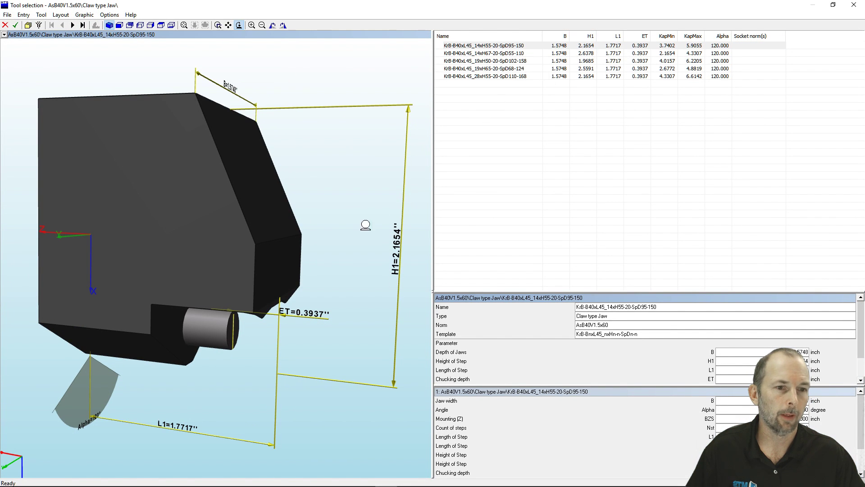
pyautogui.click(590, 54)
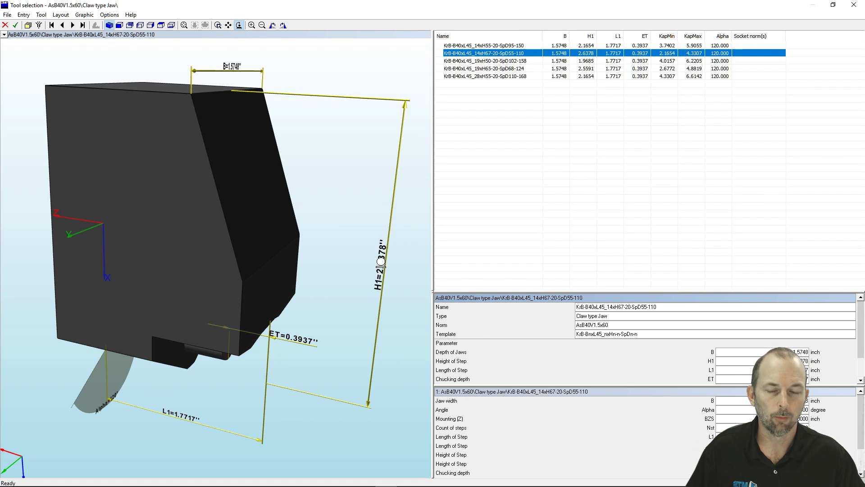
pyautogui.click(16, 26)
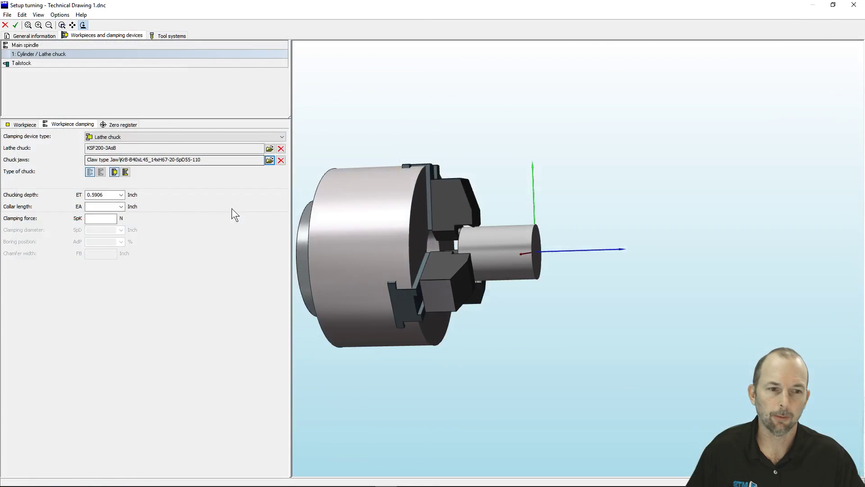
# Set the chucking depth to 0.375 inch and check the clamped workpiece in the 3D view.
pyautogui.moveTo(480, 231); pyautogui.dragTo(465, 250)
pyautogui.doubleClick(92, 194)
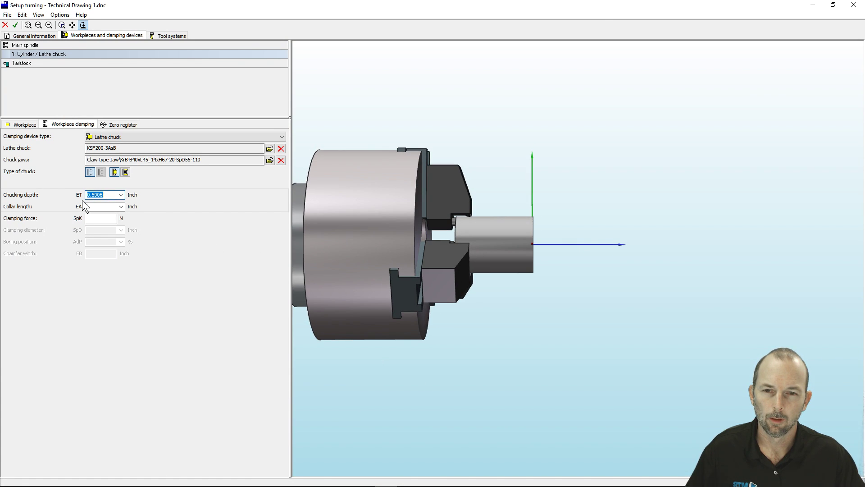
pyautogui.write('.375')
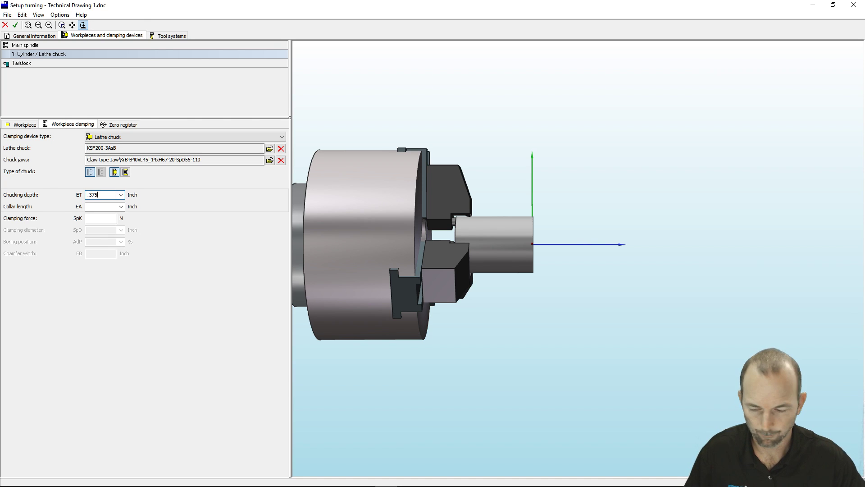
pyautogui.press('Return')
pyautogui.moveTo(493, 243)
pyautogui.mouseDown()
pyautogui.moveTo(491, 251)
pyautogui.moveTo(476, 240)
pyautogui.moveTo(525, 252)
pyautogui.moveTo(491, 252)
pyautogui.moveTo(504, 253)
pyautogui.mouseUp()
pyautogui.moveTo(504, 253); pyautogui.dragTo(555, 212, button='middle')
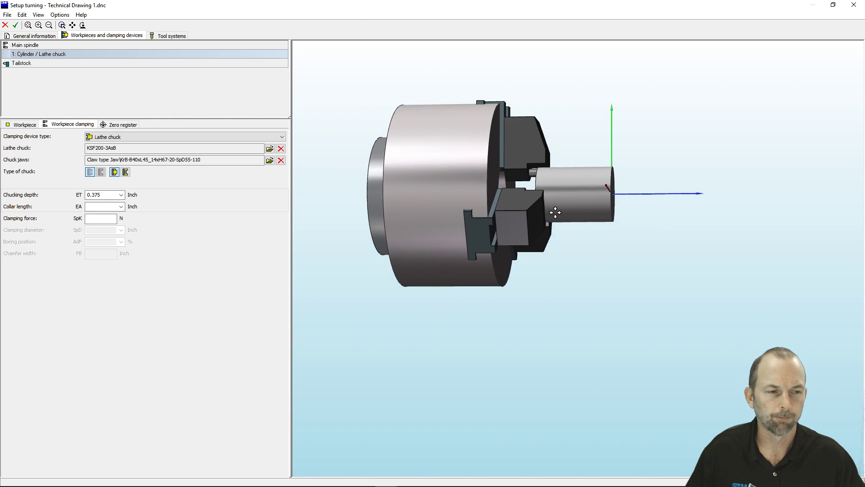
pyautogui.moveTo(555, 212); pyautogui.dragTo(538, 226)
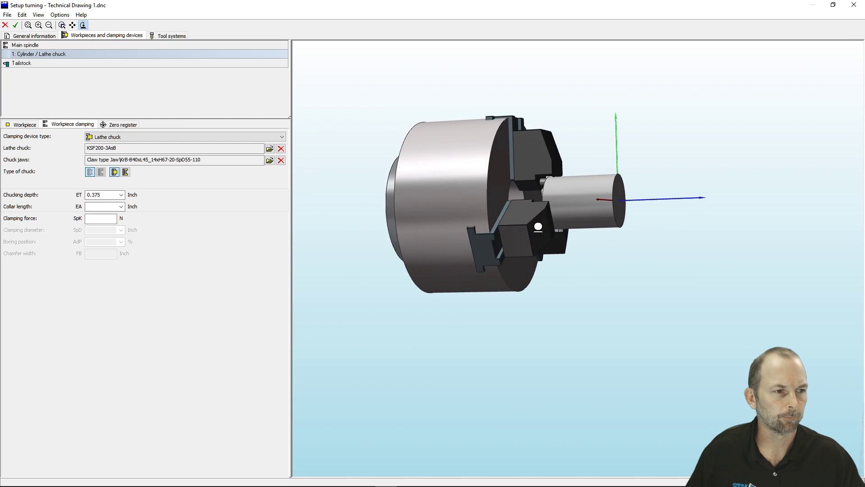
# In the zero register, specify the G54 offset relative to the right side - center of the workpart surface (bounding box).
pyautogui.click(119, 124)
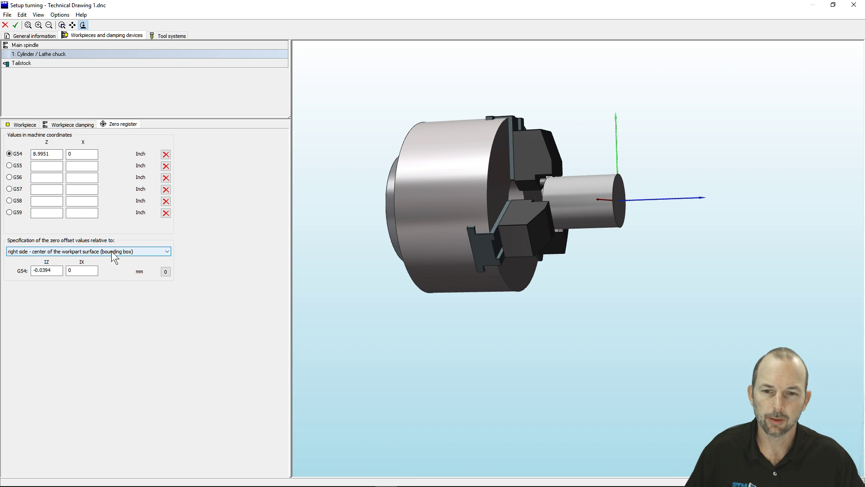
pyautogui.moveTo(586, 194); pyautogui.dragTo(634, 187)
pyautogui.scroll(2, 634, 188)
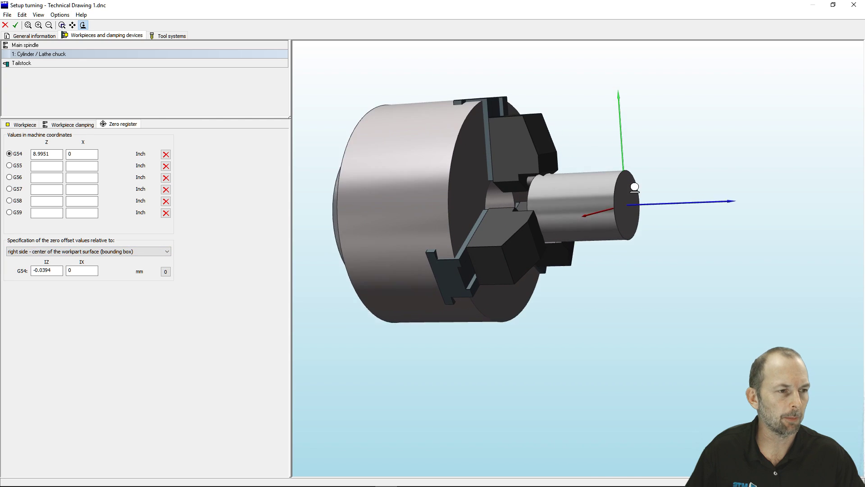
pyautogui.scroll(1, 635, 188)
pyautogui.click(166, 250)
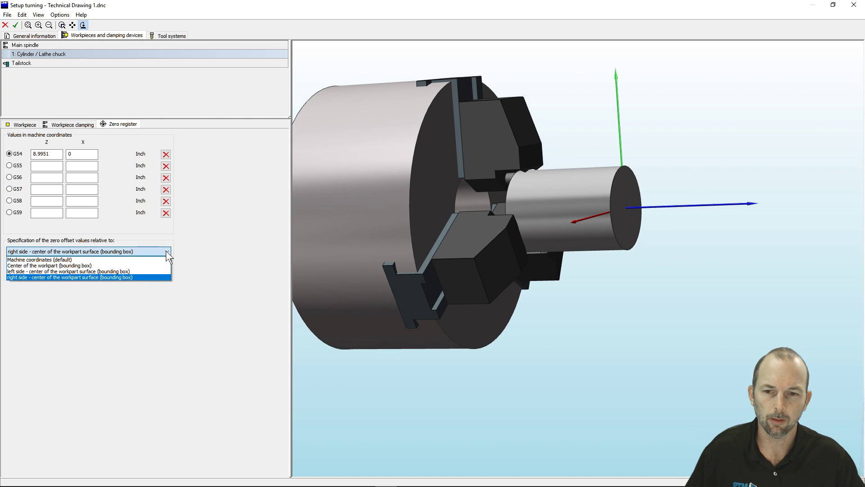
pyautogui.click(72, 277)
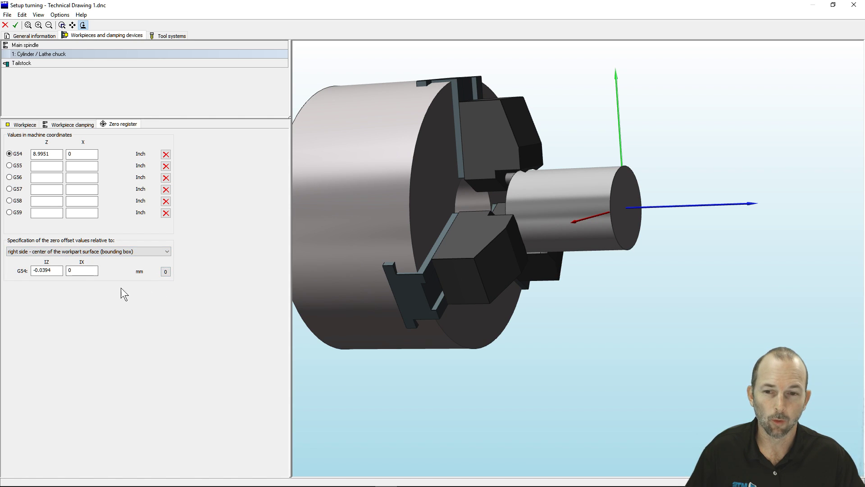
pyautogui.moveTo(575, 268); pyautogui.dragTo(589, 265)
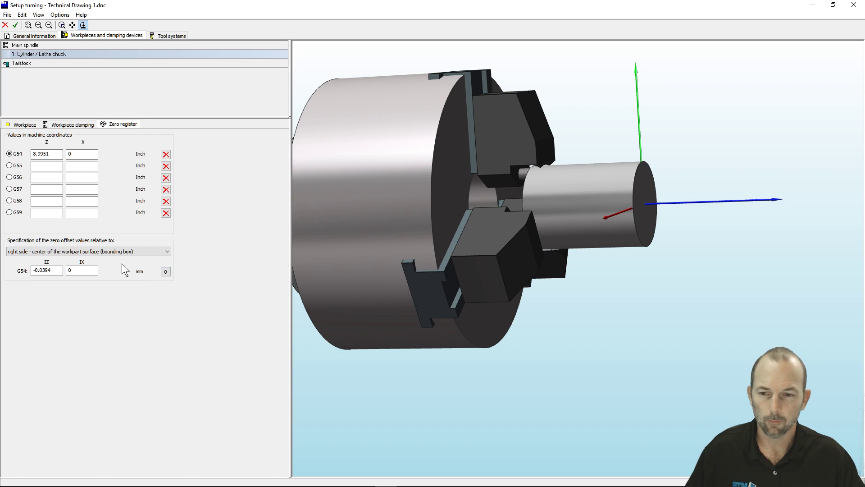
# Reset the relative G54 offsets to zero, then set IZ to -0.0394 and check the zero point on the workpiece.
pyautogui.click(165, 272)
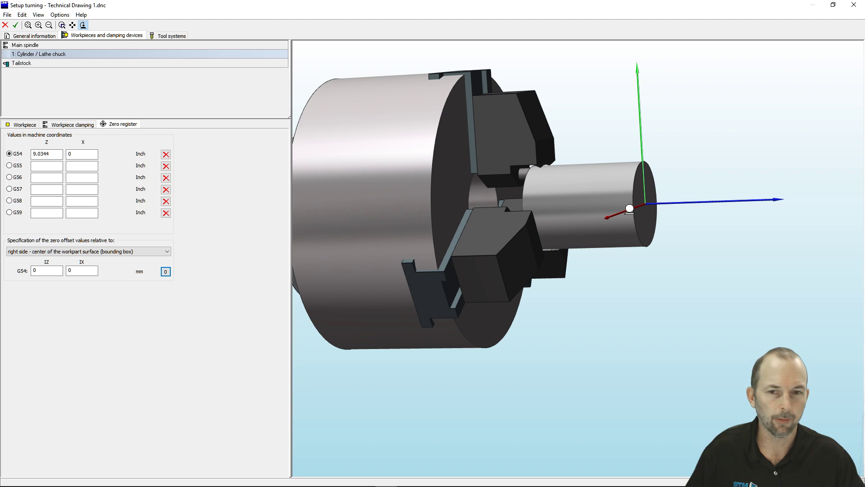
pyautogui.click(42, 270)
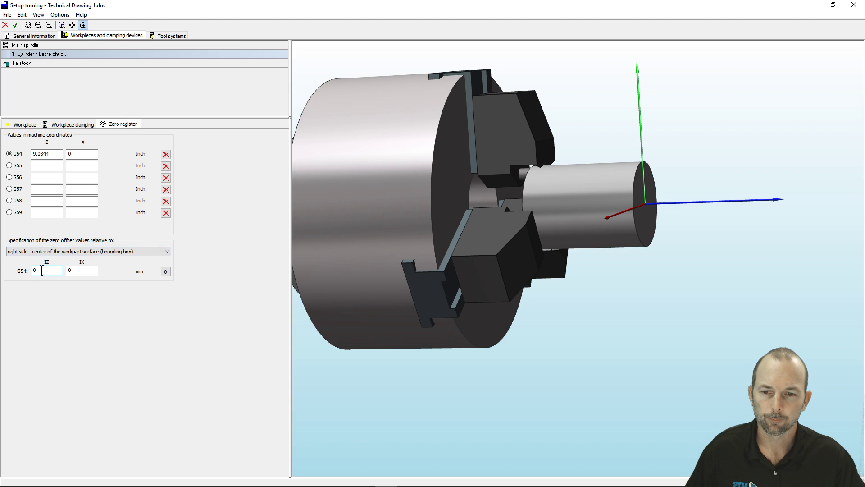
pyautogui.write('-.0')
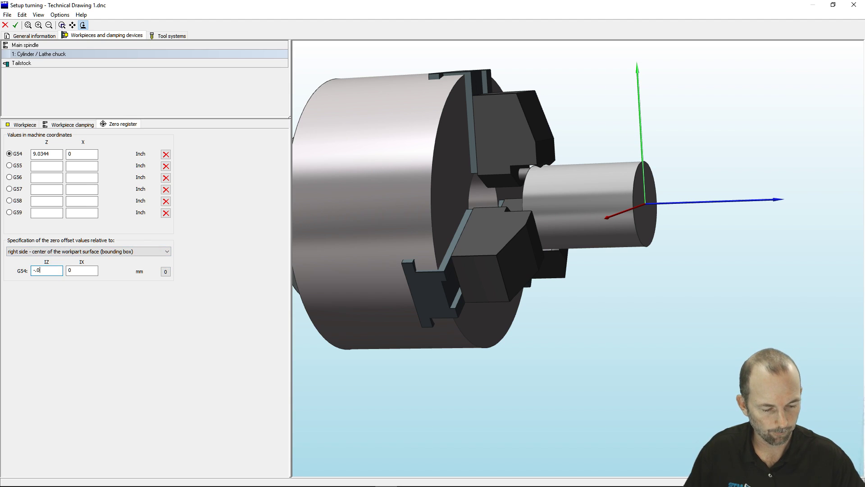
pyautogui.write('394')
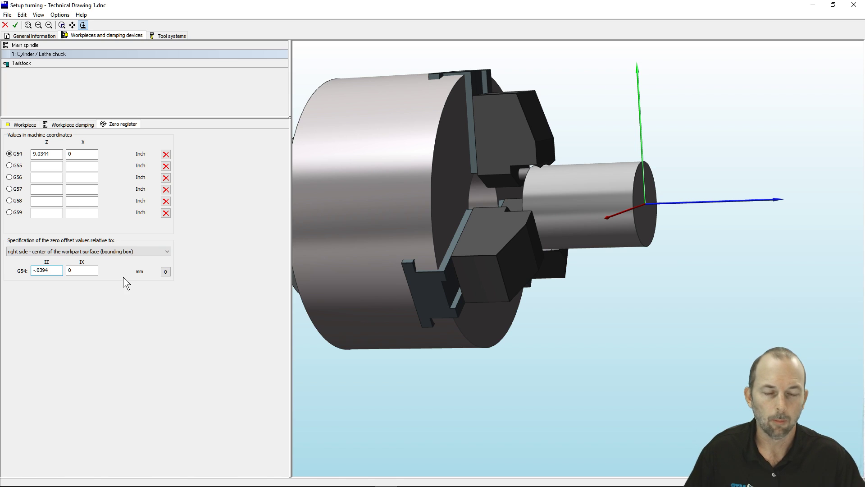
pyautogui.press('Tab')
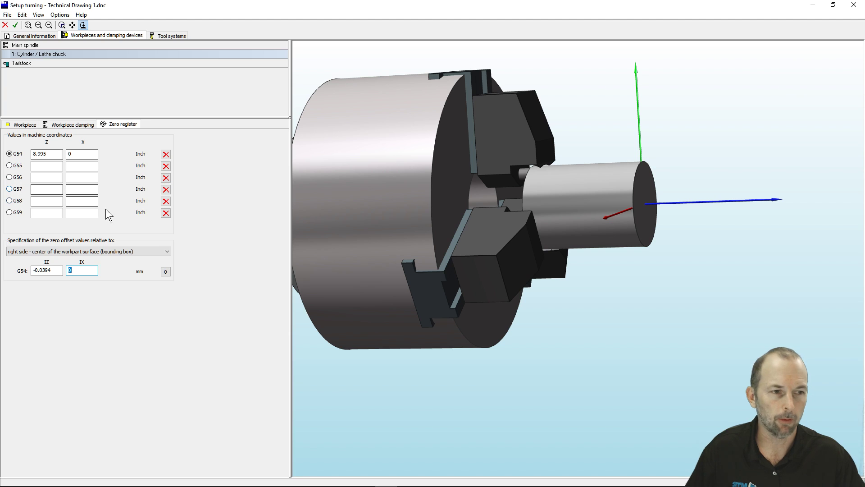
pyautogui.moveTo(454, 210); pyautogui.dragTo(455, 205)
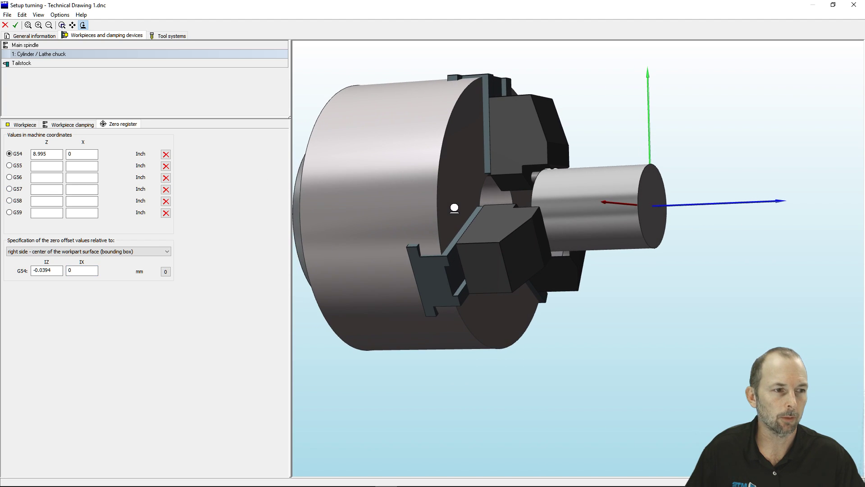
# Open the turret equipment of Tool system 1 for editing and inspect turret tools 1 and 2.
pyautogui.click(174, 40)
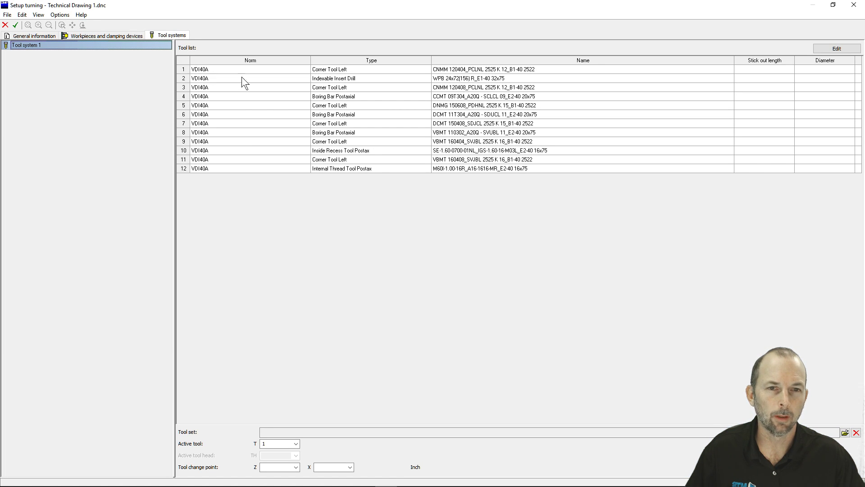
pyautogui.click(838, 49)
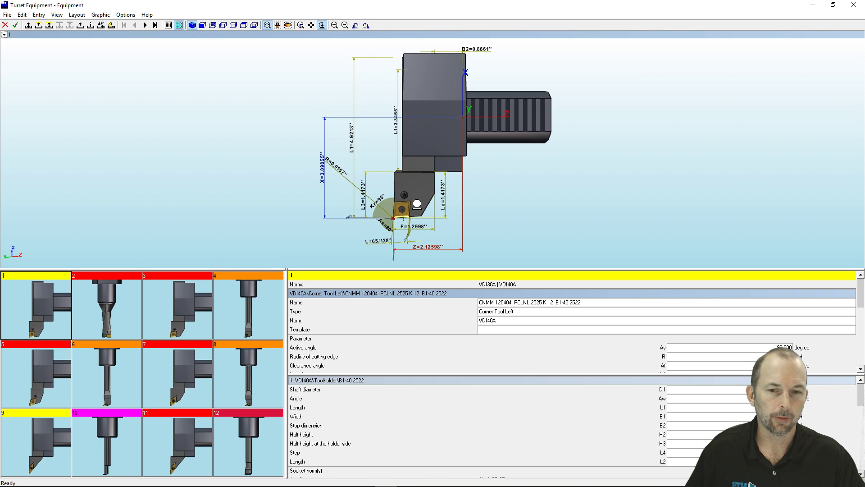
pyautogui.scroll(5, 370, 172)
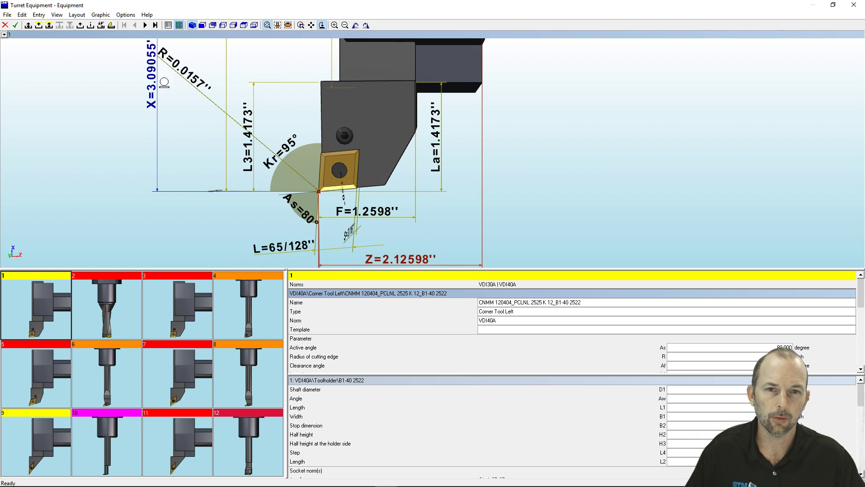
pyautogui.click(113, 300)
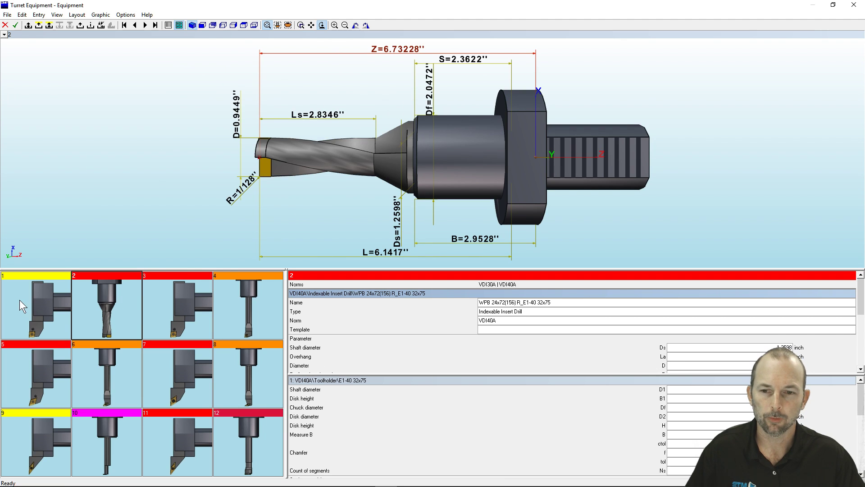
# Exchange turret tool 1 for the left corner tool CNMM 120408_PCLNL 2525 K 12_B1-40 2522.
pyautogui.click(19, 299)
pyautogui.rightClick(28, 299)
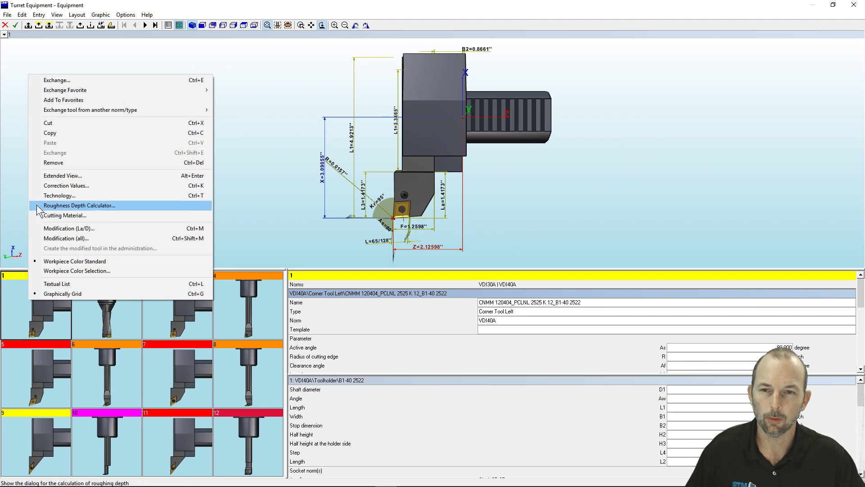
pyautogui.click(68, 80)
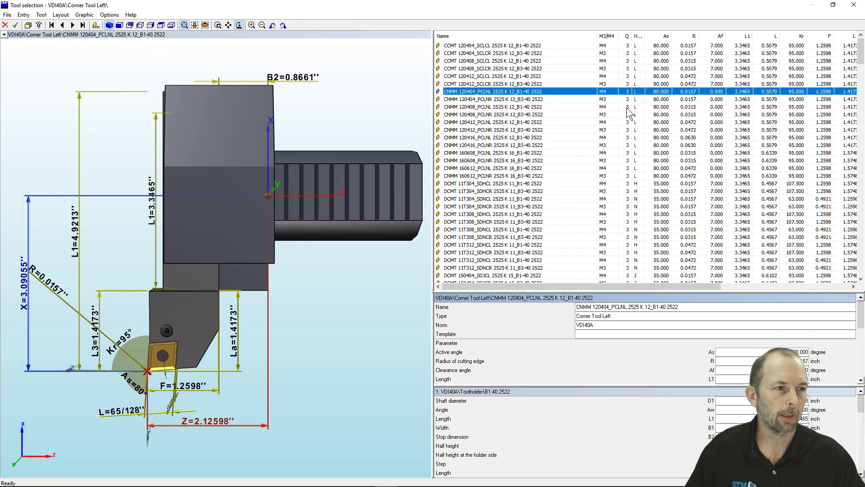
pyautogui.click(615, 107)
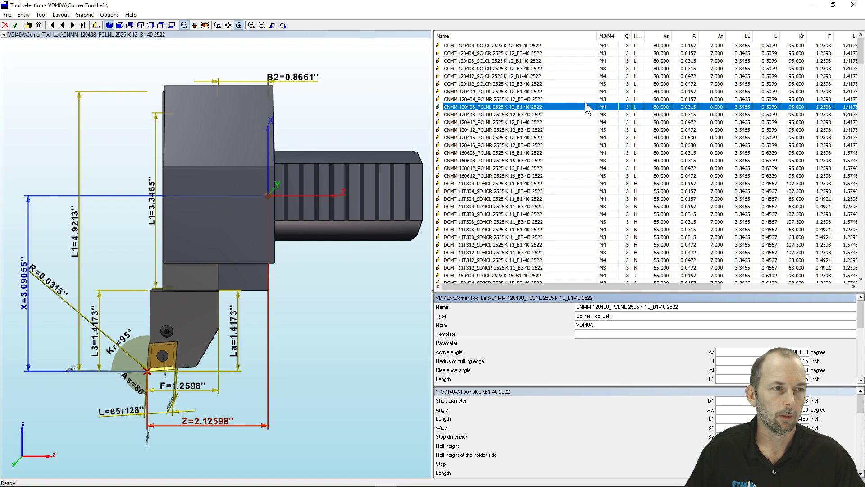
pyautogui.click(16, 26)
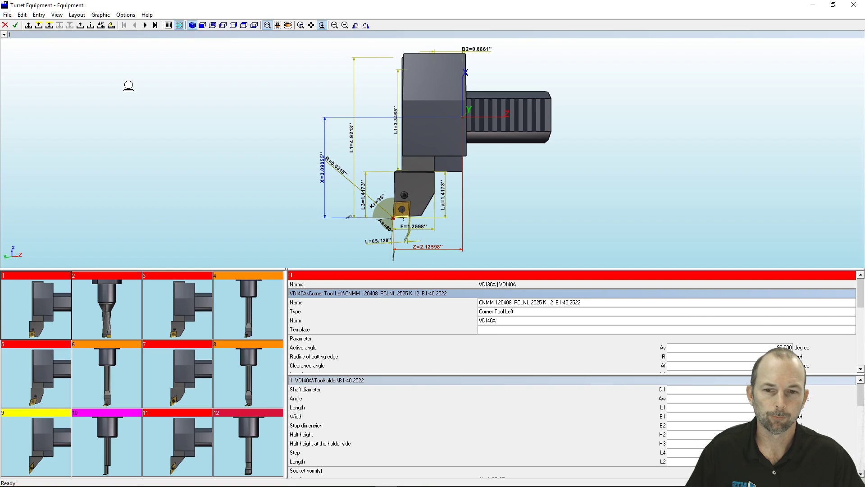
# Set the workpiece color selection of turret tool 1 to light yellow.
pyautogui.rightClick(49, 294)
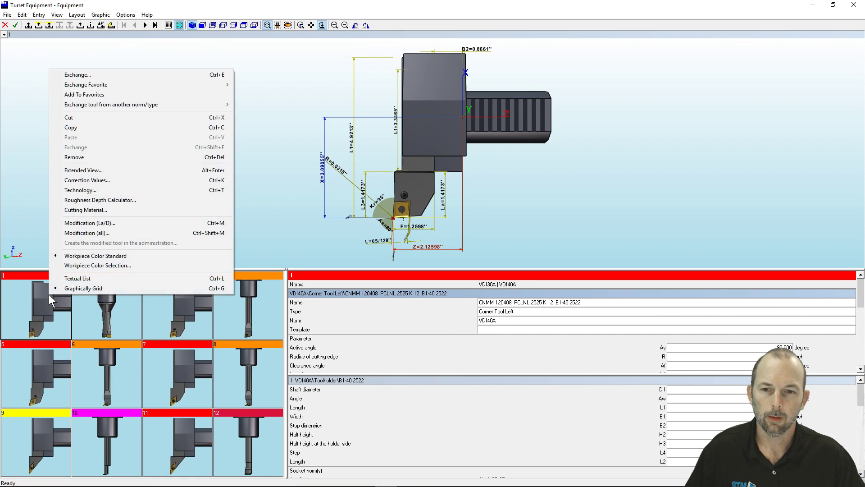
pyautogui.click(83, 264)
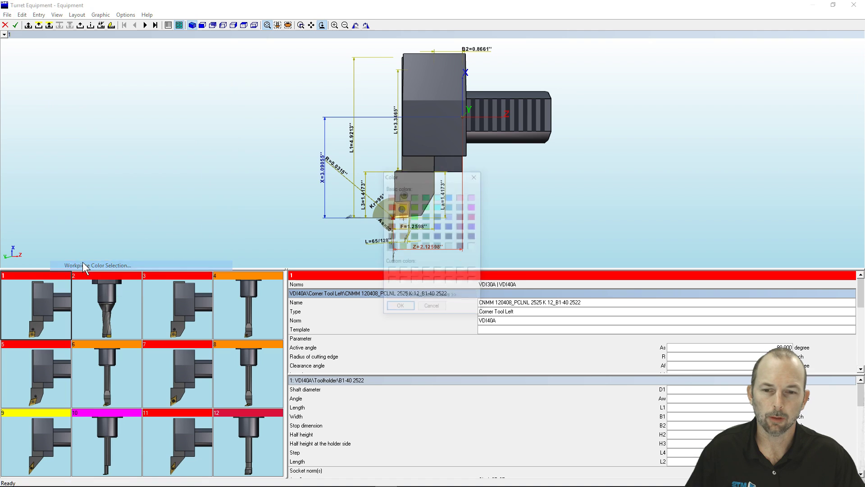
pyautogui.click(404, 197)
pyautogui.click(399, 308)
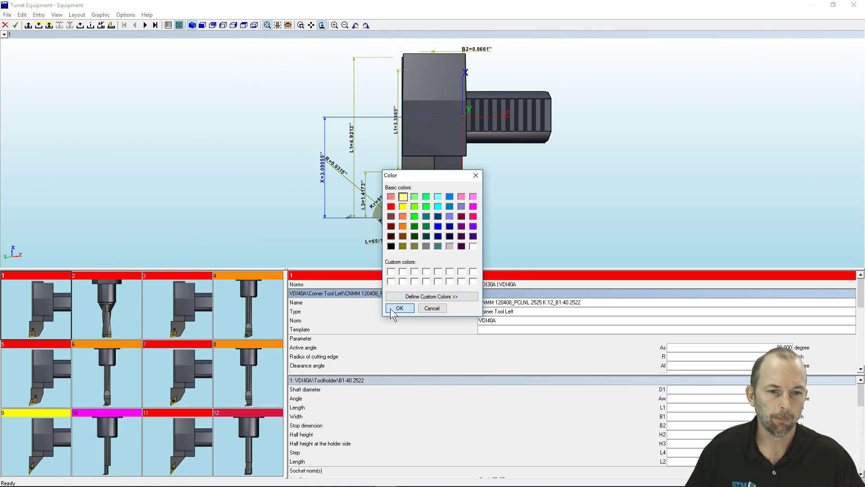
# Start exchanging the indexable insert drill at turret position 2 and switch the tool type to Corner Tool Left.
pyautogui.click(97, 300)
pyautogui.rightClick(99, 298)
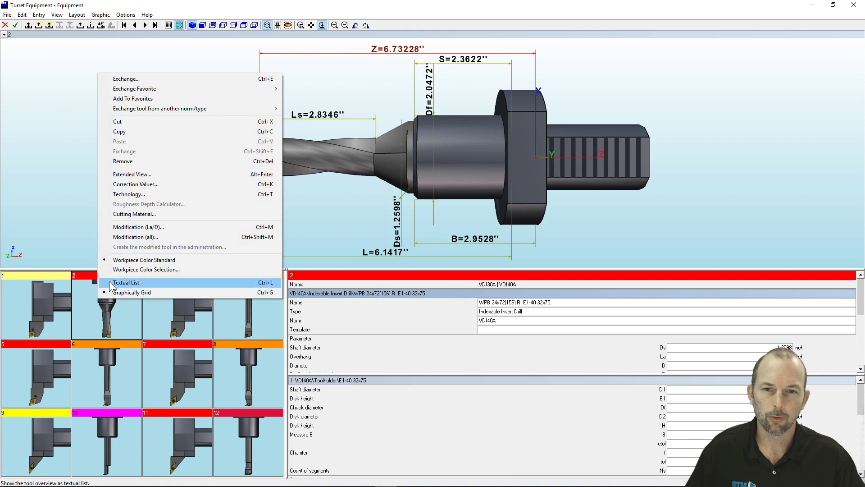
pyautogui.click(130, 79)
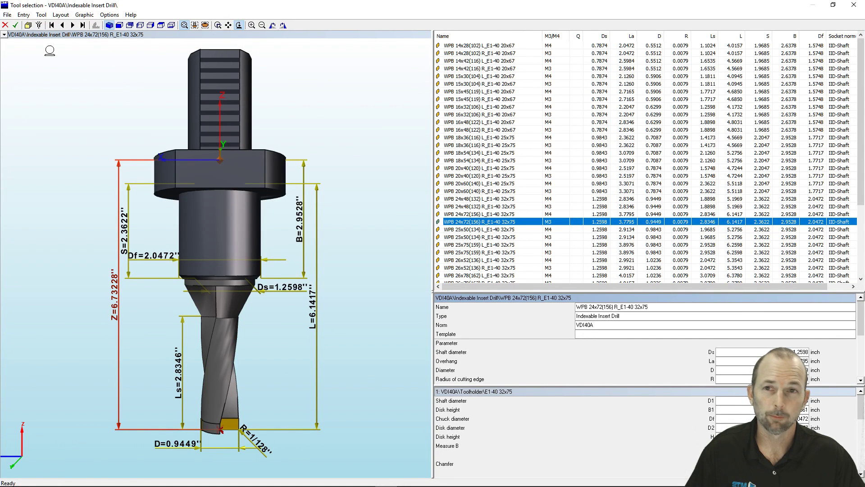
pyautogui.click(27, 25)
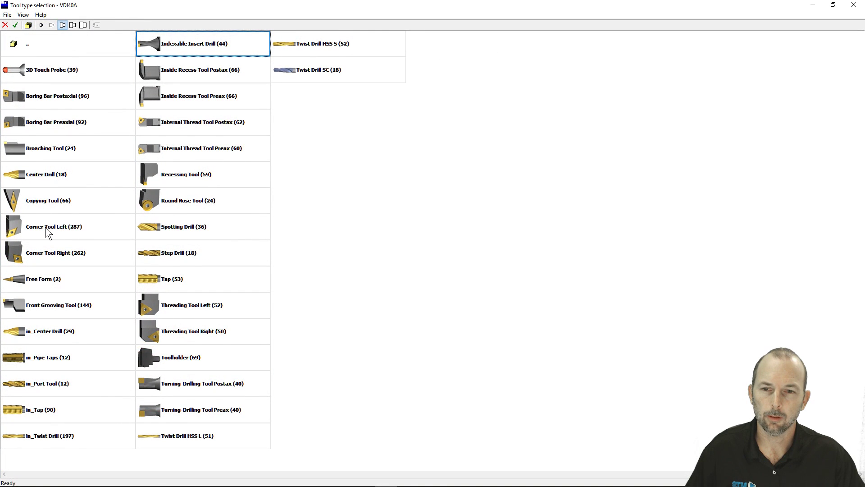
pyautogui.doubleClick(64, 227)
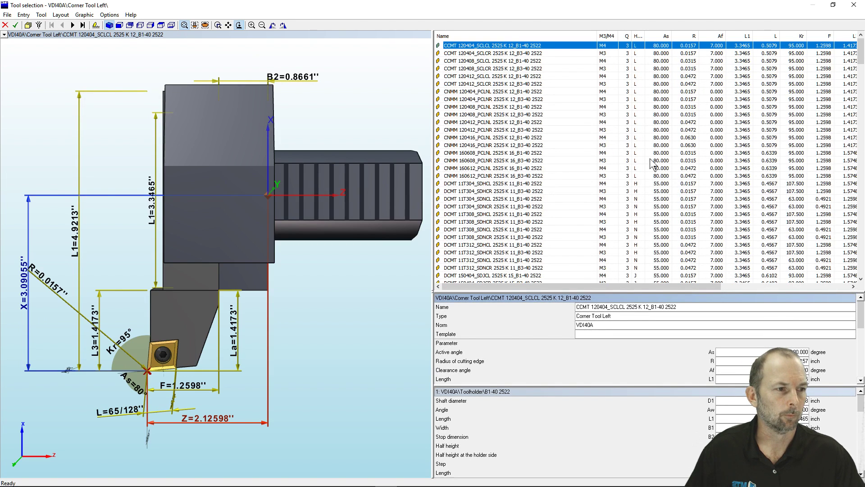
# Compare the DNMM corner tools and choose DNMM 150604_PDJNL 2525 K 15_B1-40 2522 for turret position 2.
pyautogui.scroll(-12, 662, 258)
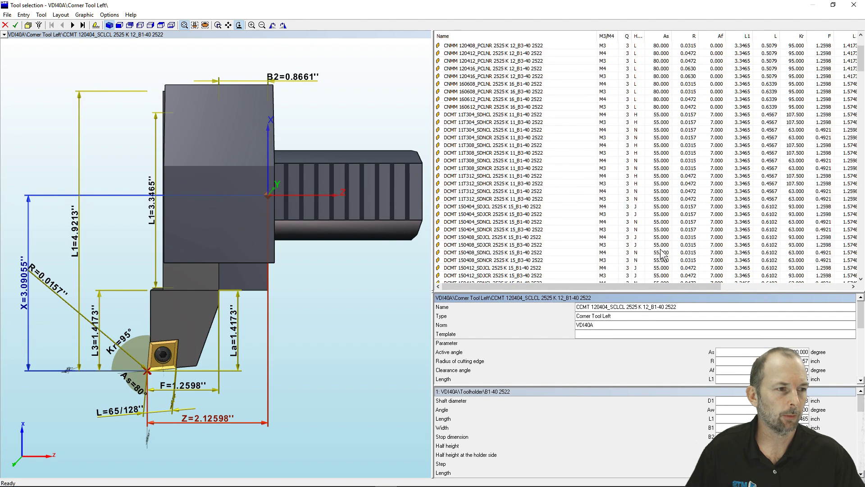
pyautogui.scroll(-5, 665, 255)
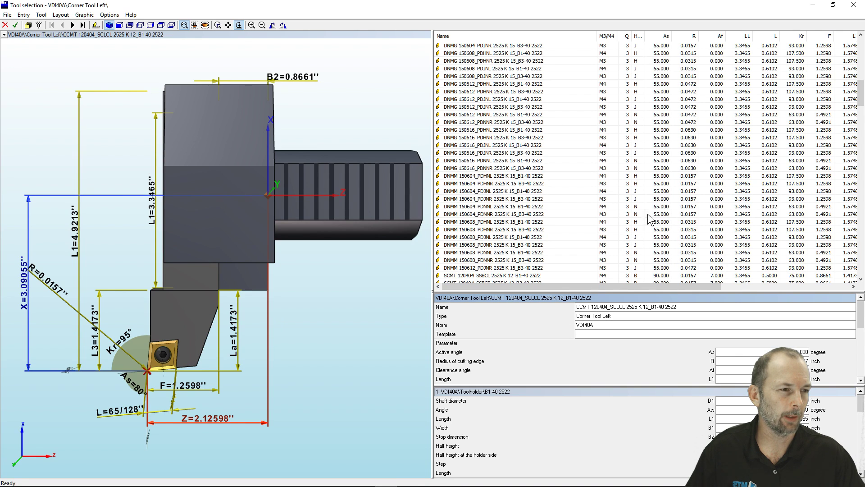
pyautogui.click(619, 208)
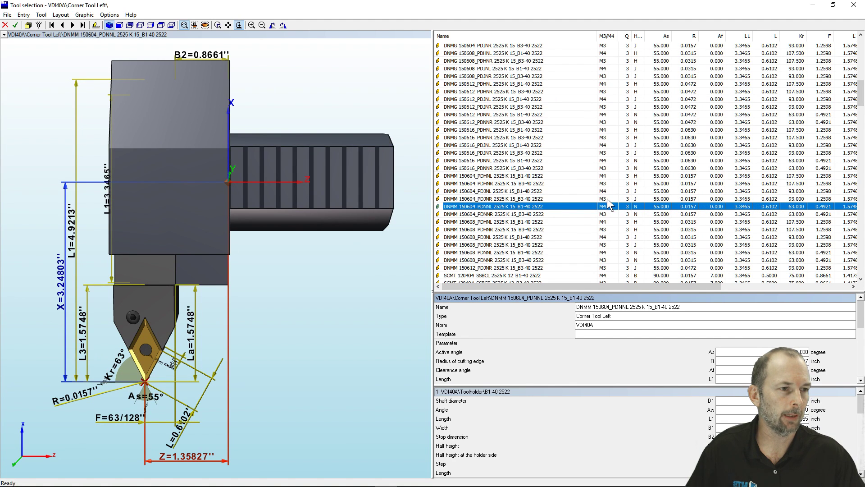
pyautogui.click(580, 199)
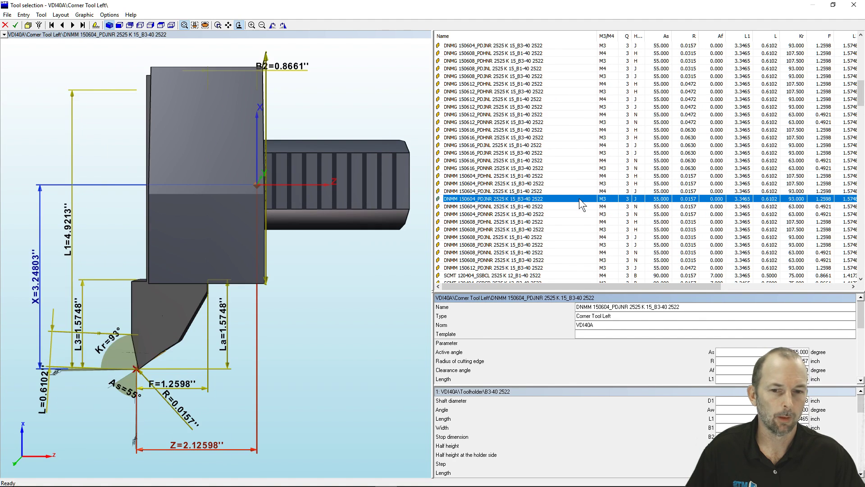
pyautogui.moveTo(187, 227)
pyautogui.mouseDown()
pyautogui.moveTo(189, 242)
pyautogui.moveTo(179, 242)
pyautogui.mouseUp()
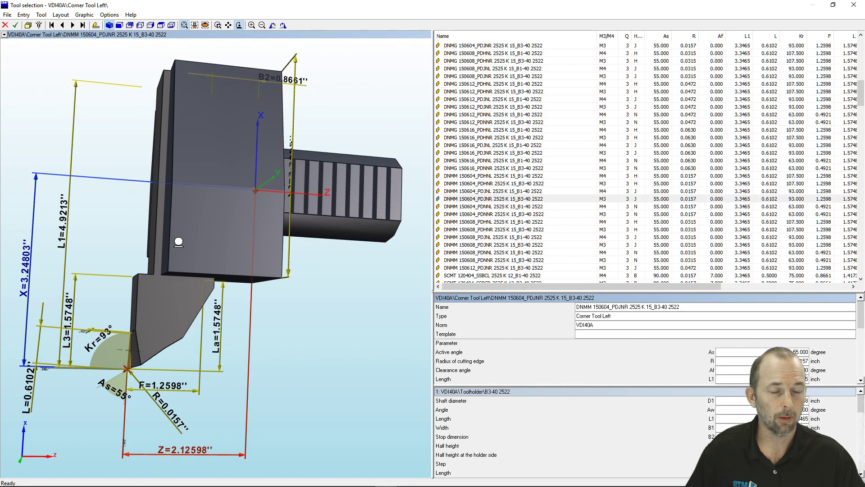
pyautogui.click(580, 191)
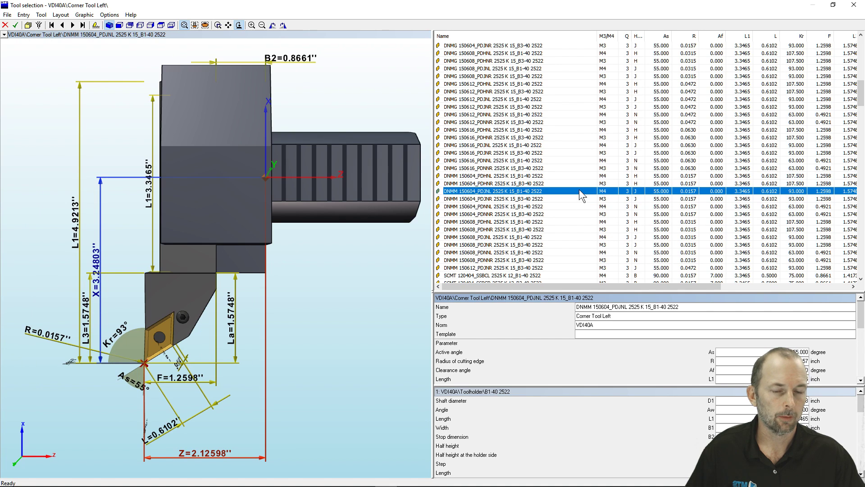
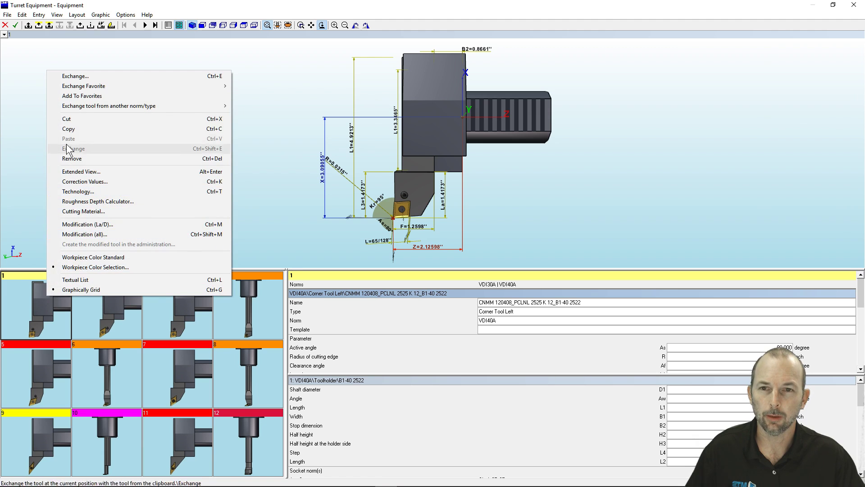
# Change the workpiece color selection of turret tool 1 to light cyan.
pyautogui.click(91, 269)
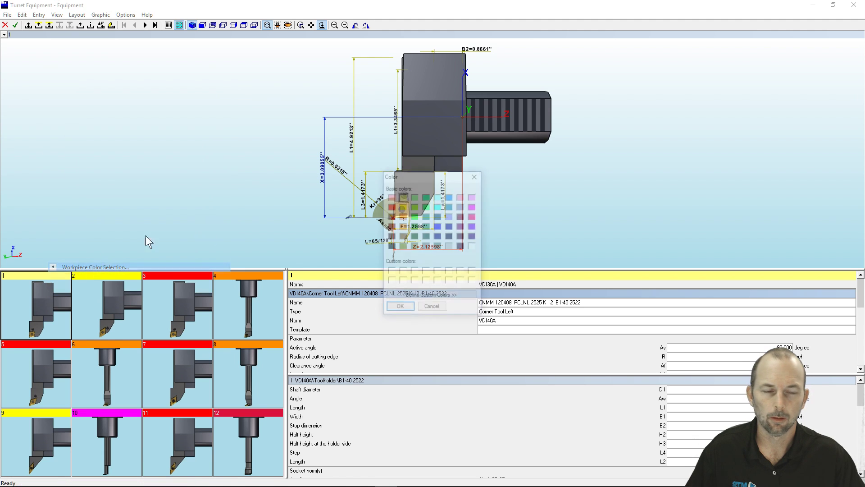
pyautogui.click(440, 196)
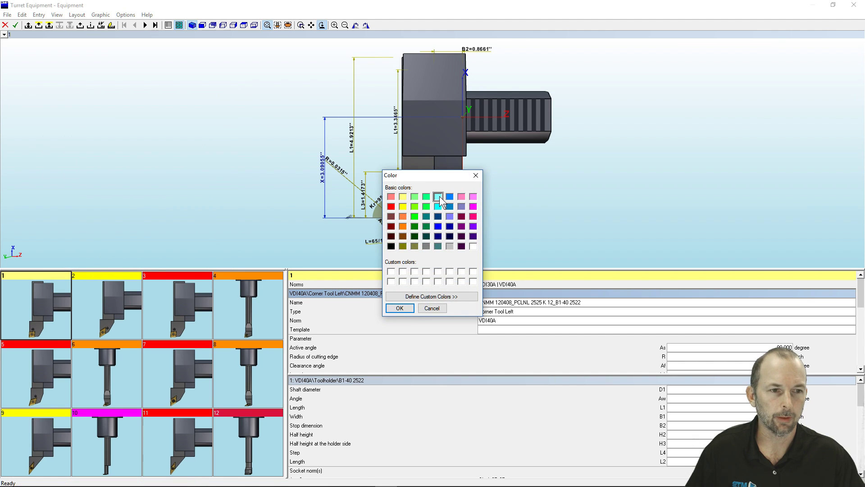
pyautogui.click(400, 308)
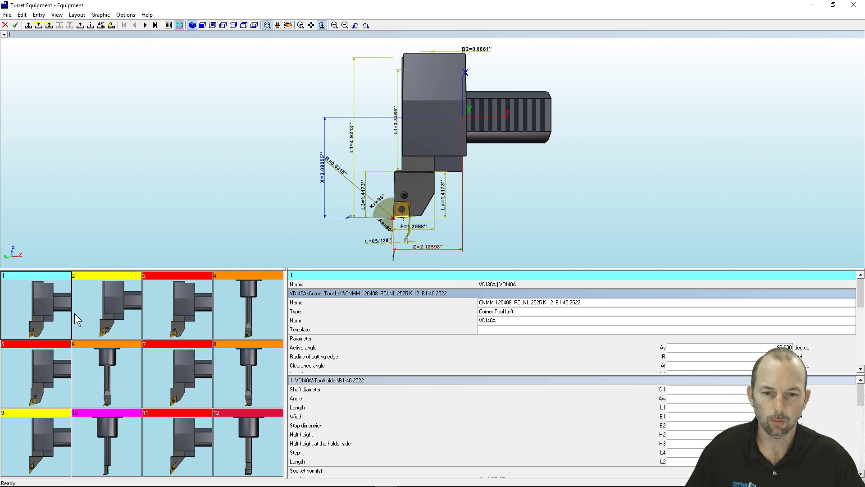
# Accept the turret equipment and the setup, and inspect the clamped workpiece in the machine view.
pyautogui.click(17, 26)
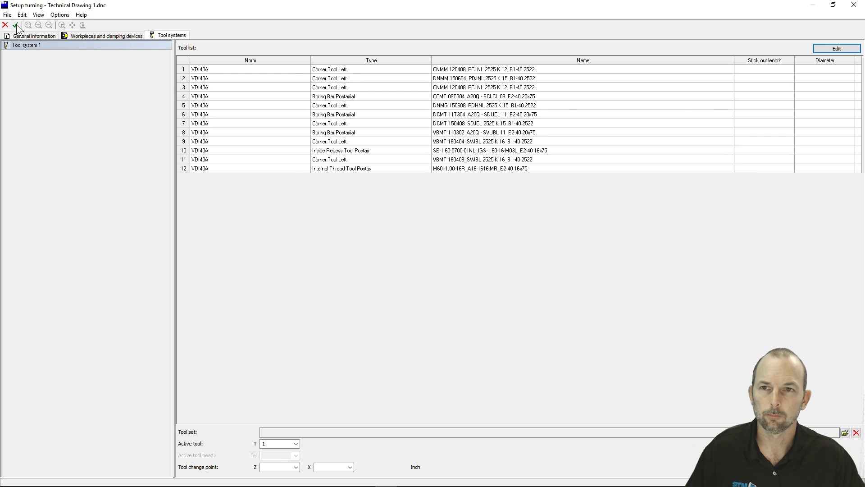
pyautogui.click(17, 25)
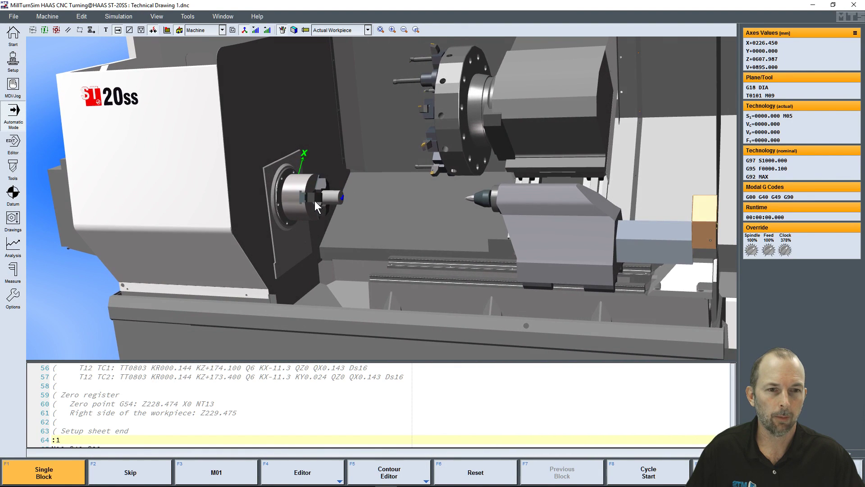
pyautogui.scroll(2, 331, 201)
pyautogui.moveTo(274, 209); pyautogui.dragTo(306, 194, button='middle')
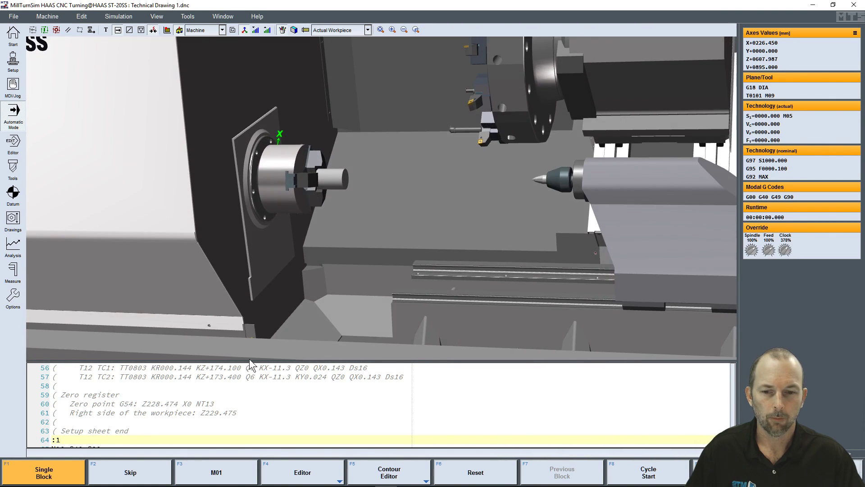
# In the NC editor, delete the program lines :1 through N30 G54 below the setup sheet and review the remaining sheet.
pyautogui.click(289, 467)
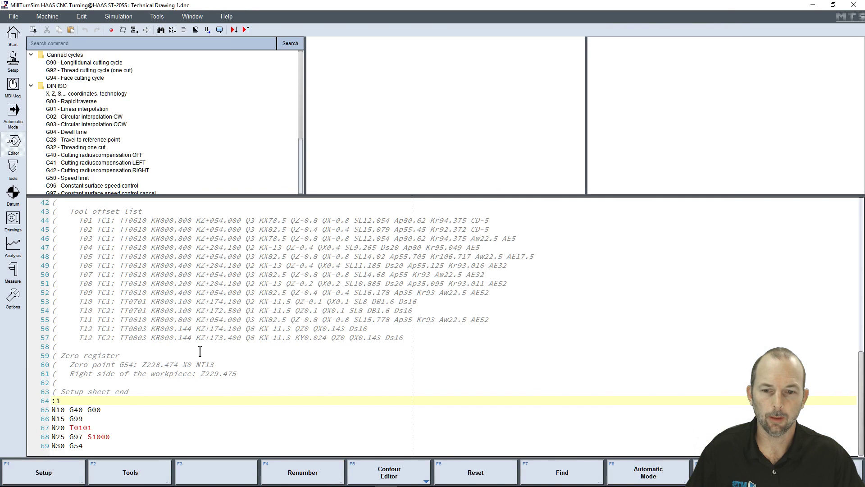
pyautogui.moveTo(50, 401); pyautogui.dragTo(85, 446)
pyautogui.press('Delete')
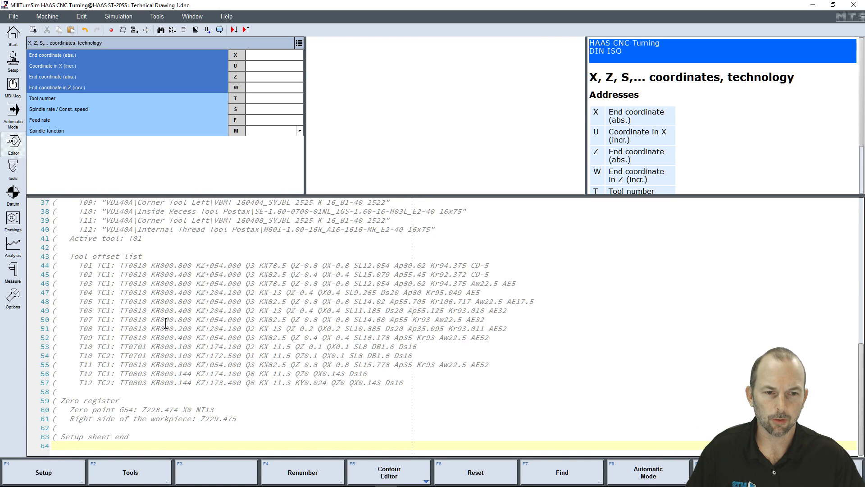
pyautogui.scroll(11, 166, 323)
pyautogui.scroll(-10, 166, 326)
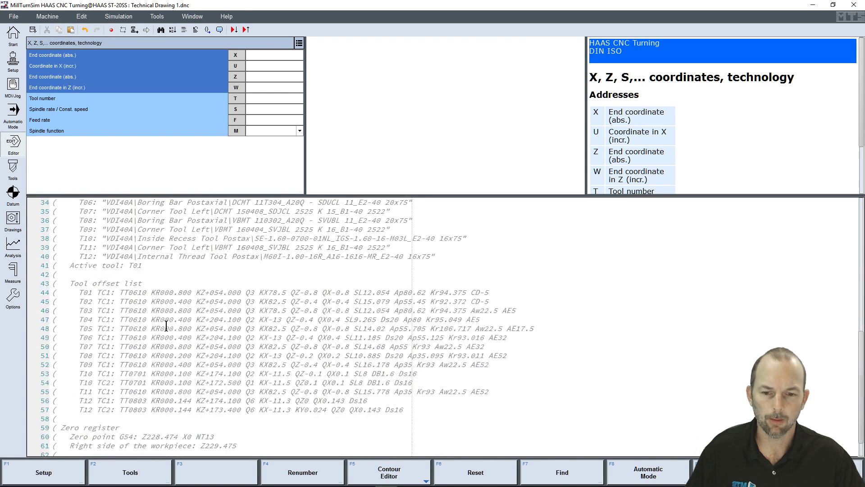
pyautogui.scroll(-1, 166, 325)
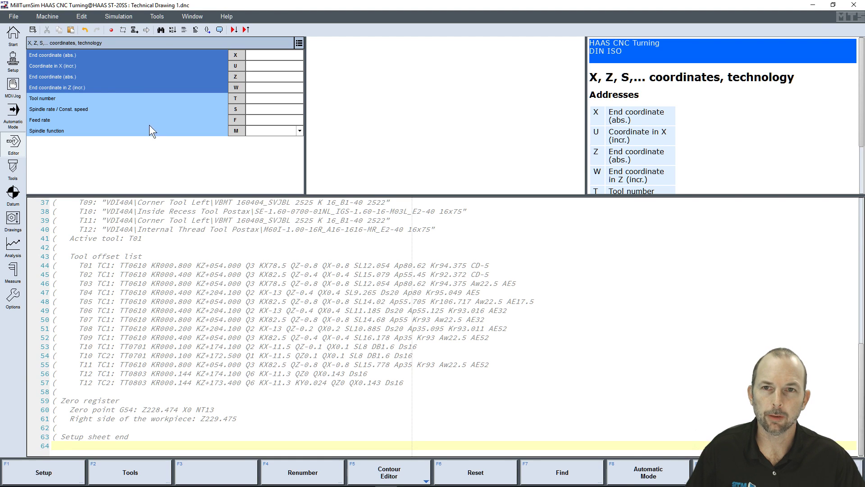
# Insert Technical Drawing Example 1.txt from the Desktop below the setup sheet, with the file dialog showing all file types.
pyautogui.click(83, 18)
pyautogui.moveTo(126, 119)
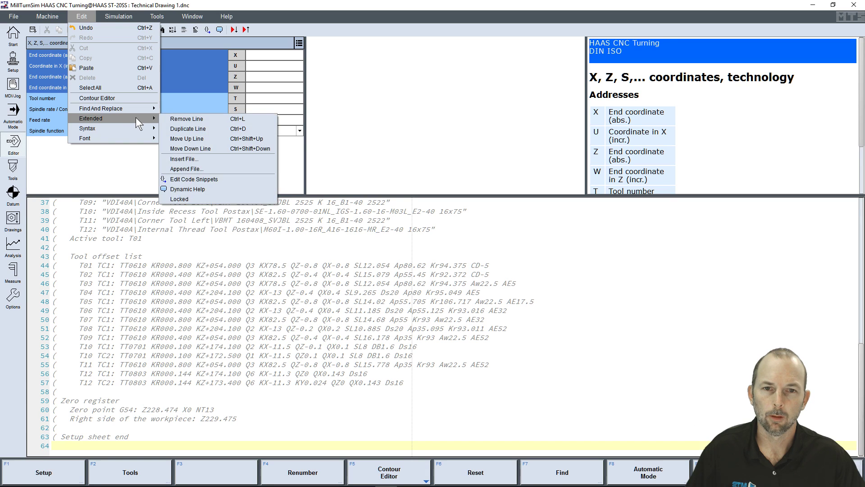
pyautogui.click(195, 159)
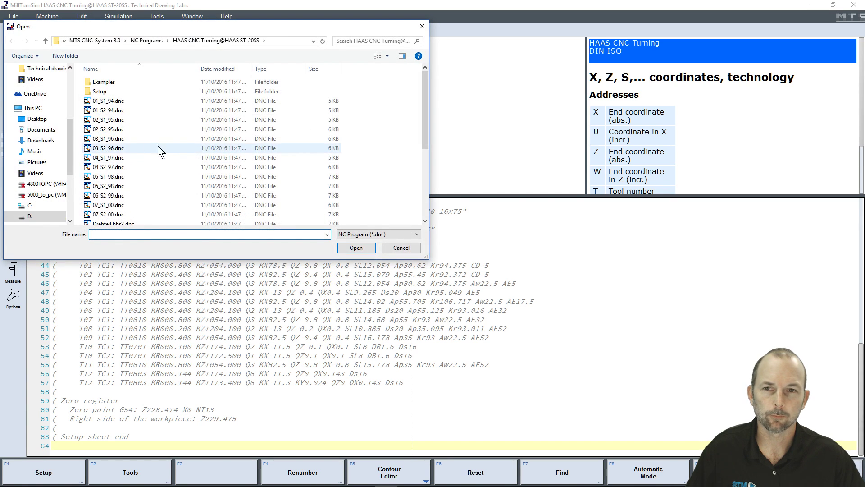
pyautogui.moveTo(69, 137); pyautogui.dragTo(70, 82)
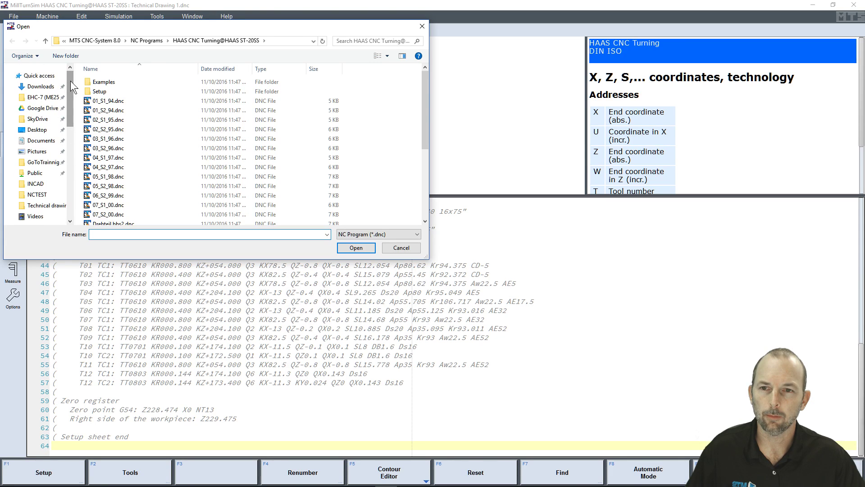
pyautogui.click(46, 130)
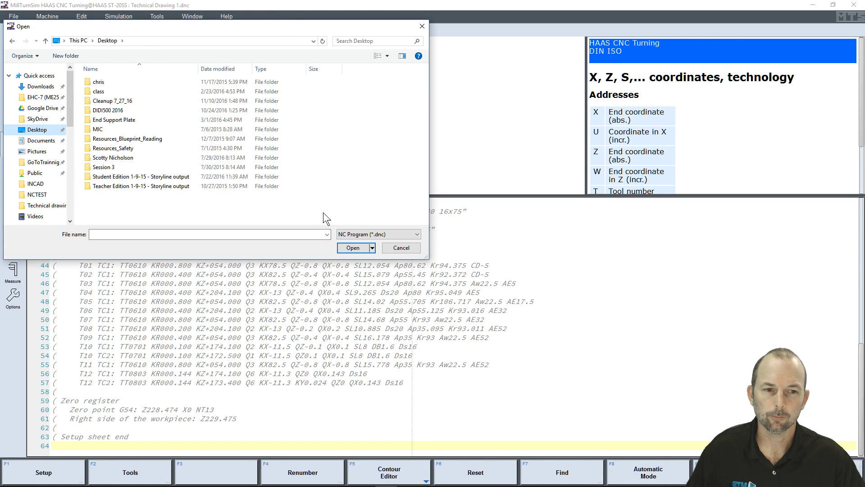
pyautogui.click(402, 236)
pyautogui.click(395, 248)
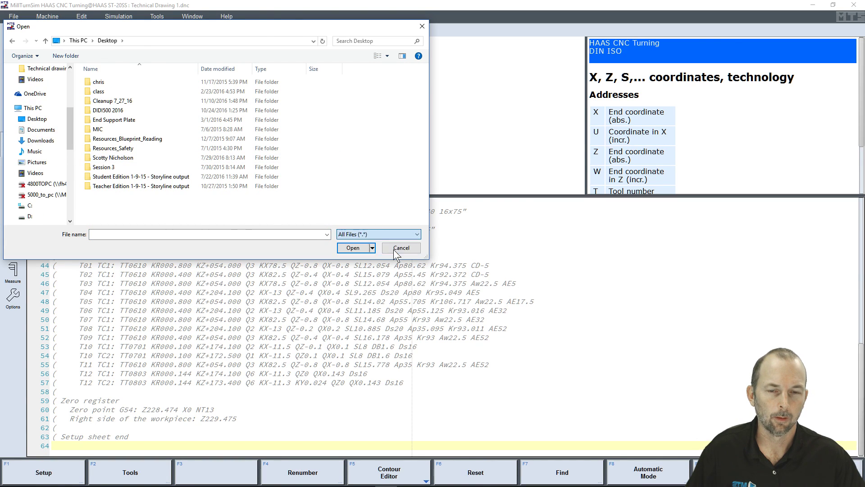
pyautogui.scroll(-10, 183, 163)
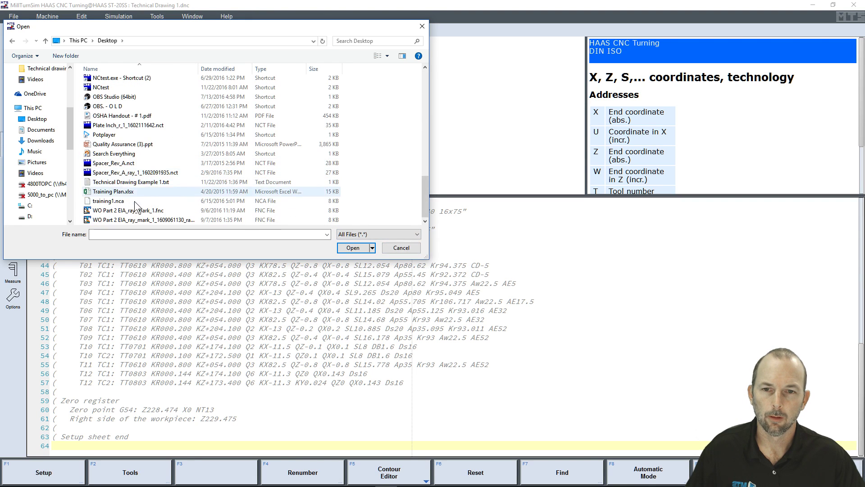
pyautogui.click(135, 183)
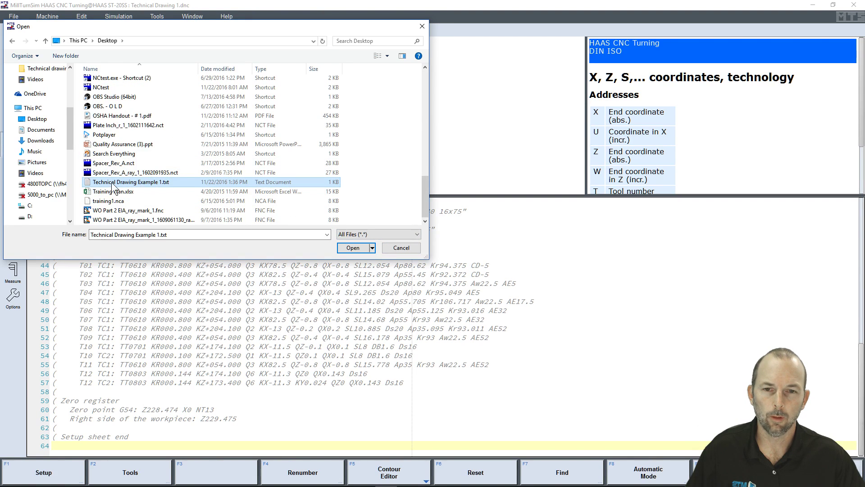
pyautogui.click(352, 248)
# Review the inserted NC blocks from O0001 to N56 M30 and save the program.
pyautogui.scroll(-10, 213, 345)
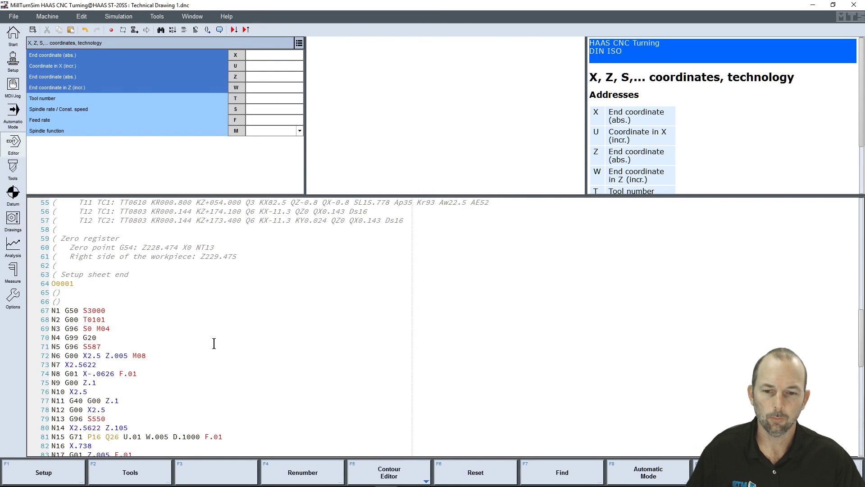
pyautogui.scroll(-8, 213, 344)
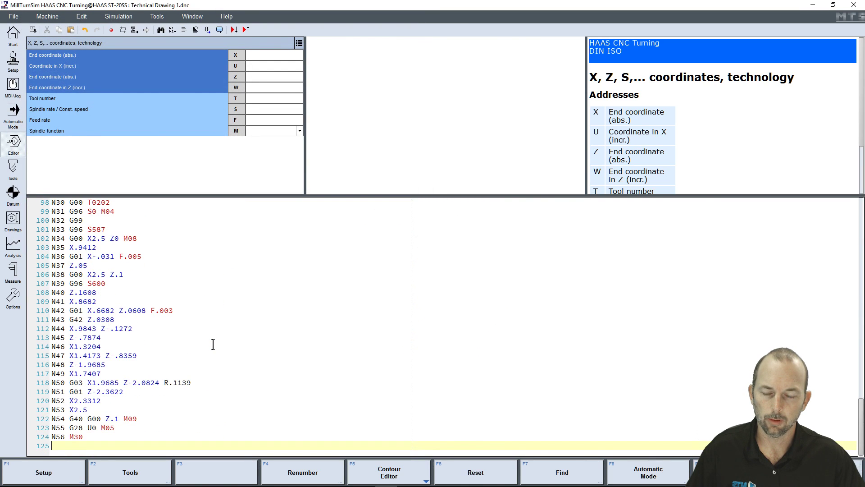
pyautogui.scroll(10, 213, 344)
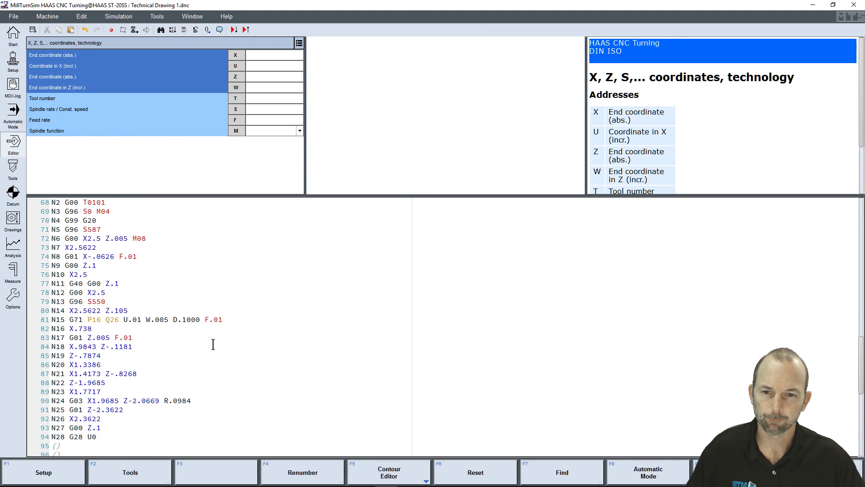
pyautogui.scroll(1, 213, 344)
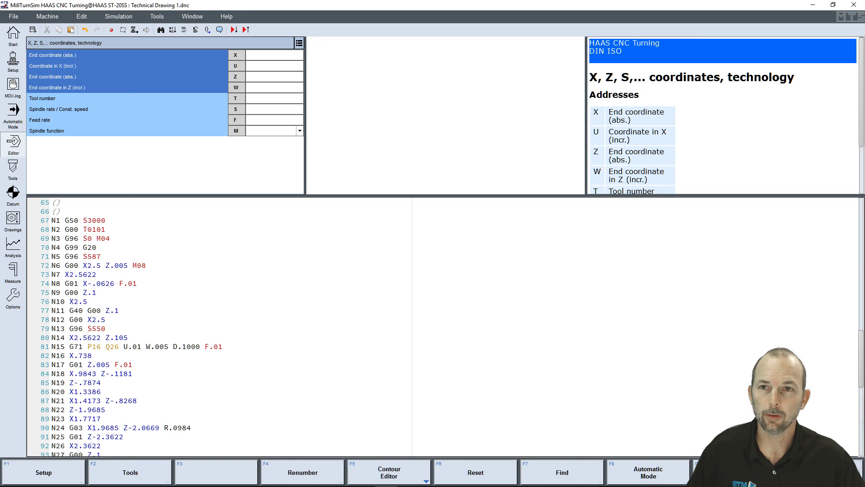
pyautogui.click(33, 30)
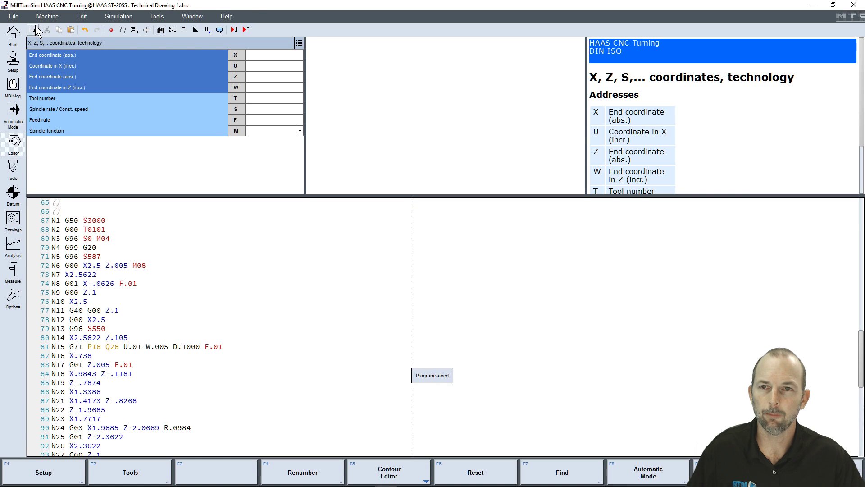
pyautogui.click(13, 16)
pyautogui.click(35, 53)
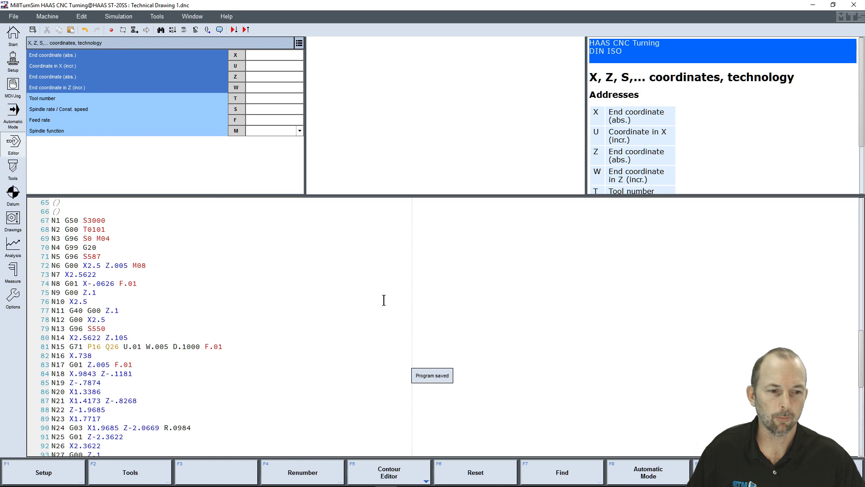
# Switch to automatic mode and run the program in single block up to N6 G00 X2.5 Z.005 M08.
pyautogui.click(648, 472)
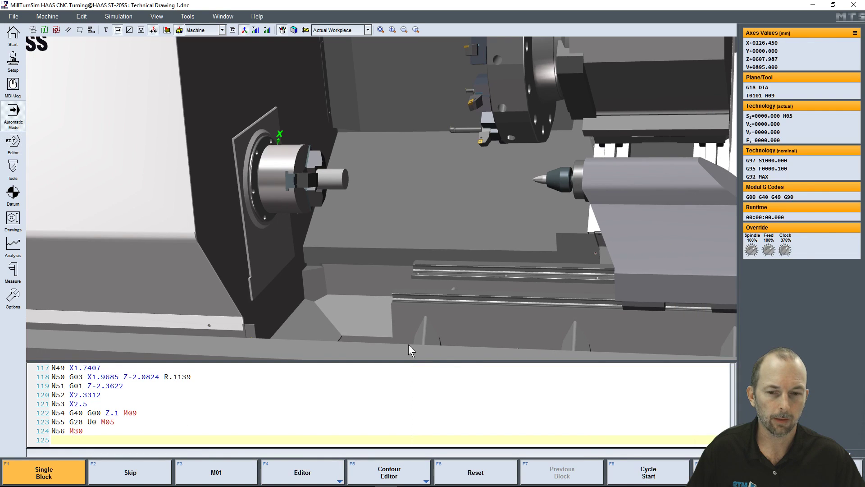
pyautogui.click(662, 473)
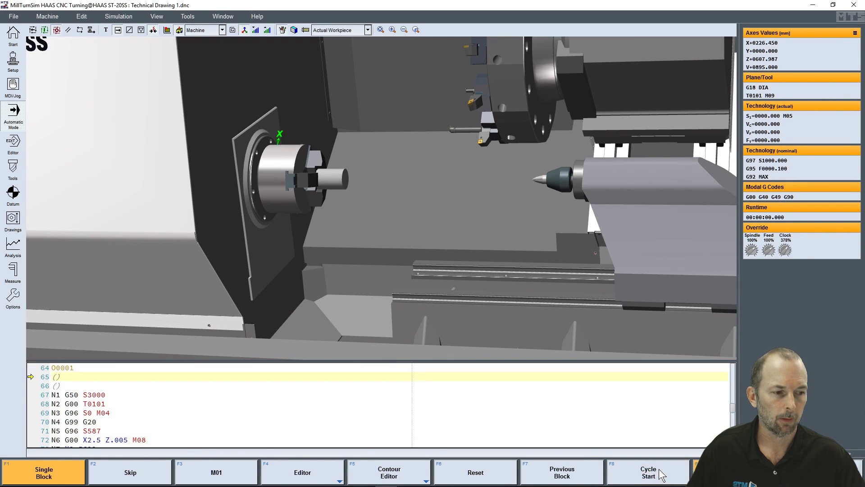
pyautogui.click(662, 473)
pyautogui.click(662, 473)
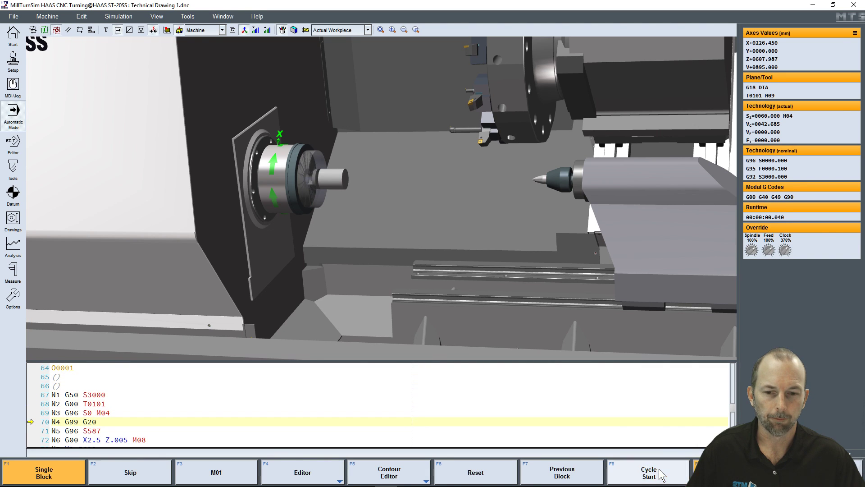
pyautogui.click(662, 473)
pyautogui.click(662, 474)
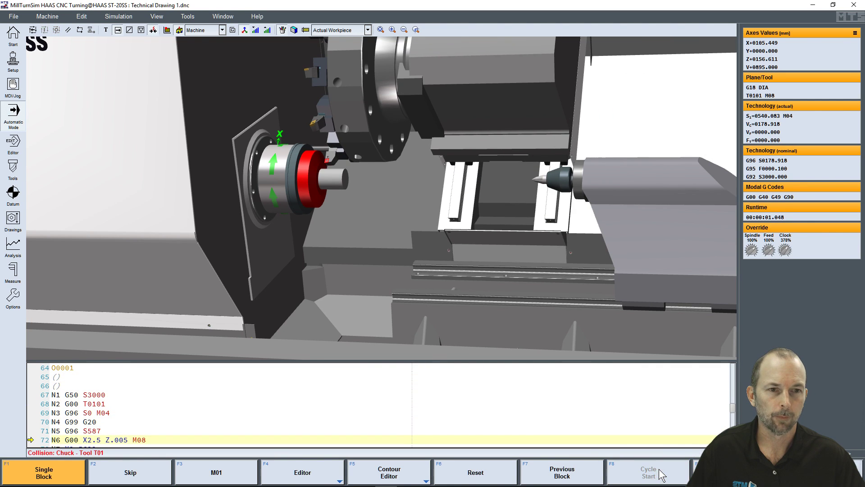
# Inspect the chuck and tool T01, and insert G54 before G00 in block N6 of the program.
pyautogui.scroll(1, 312, 178)
pyautogui.scroll(5, 315, 197)
pyautogui.moveTo(315, 197); pyautogui.dragTo(285, 174, button='middle')
pyautogui.moveTo(264, 183); pyautogui.dragTo(287, 173)
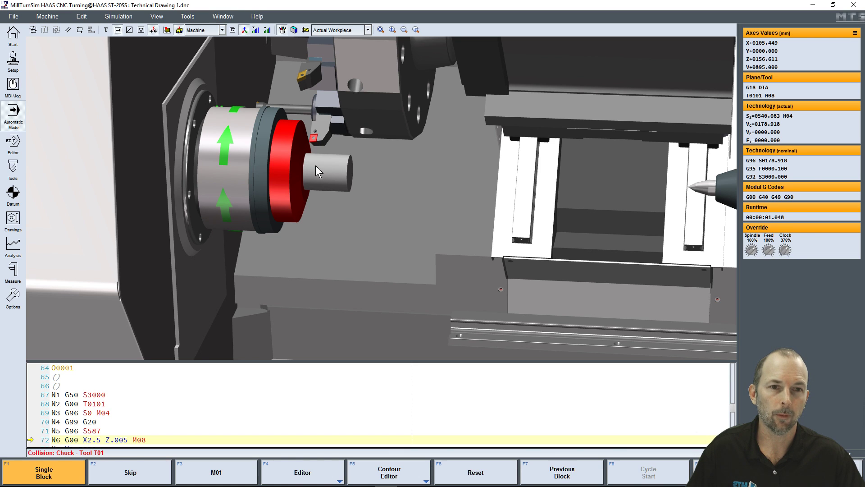
pyautogui.moveTo(316, 166); pyautogui.dragTo(312, 170)
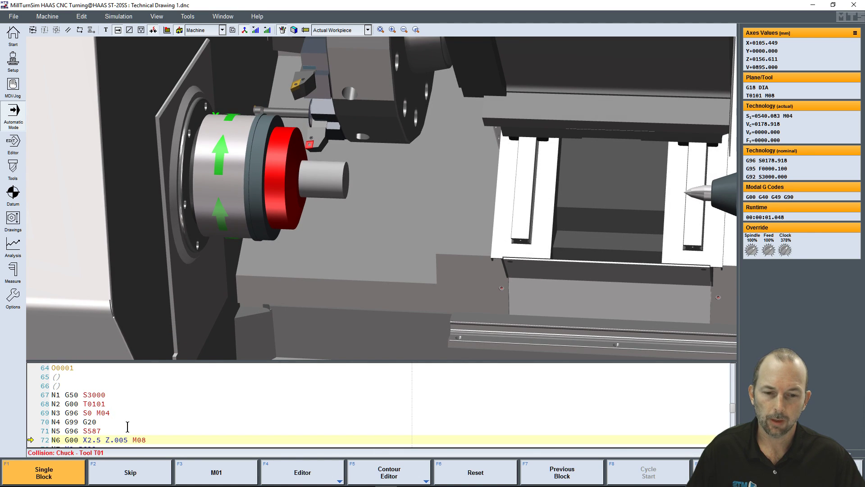
pyautogui.click(292, 471)
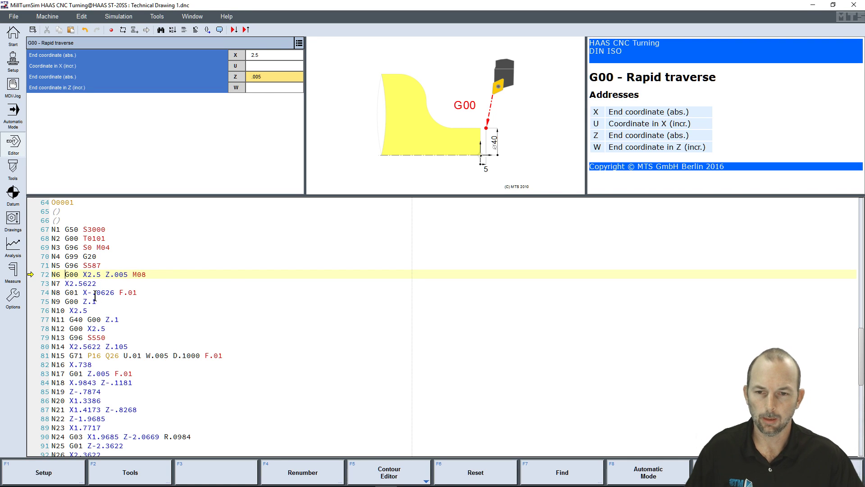
pyautogui.write('G54')
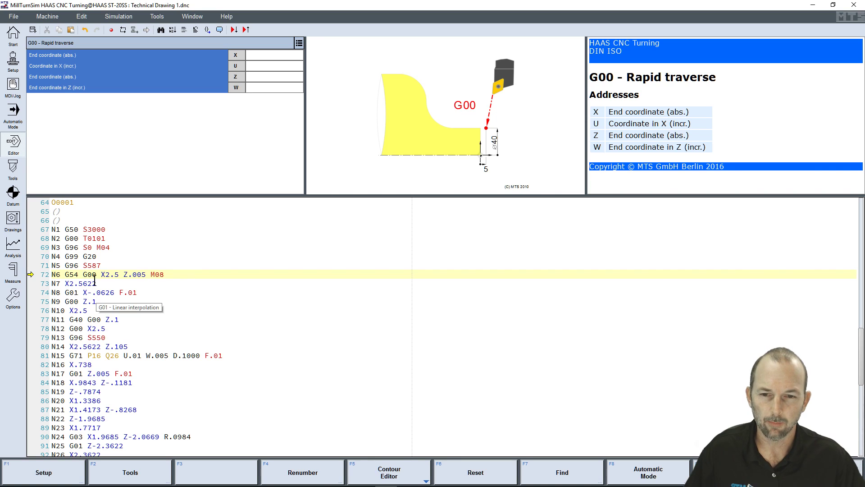
# Return to automatic mode, reset the program and step through block N6 G54 G00 X2.5 Z.005 M08.
pyautogui.click(649, 475)
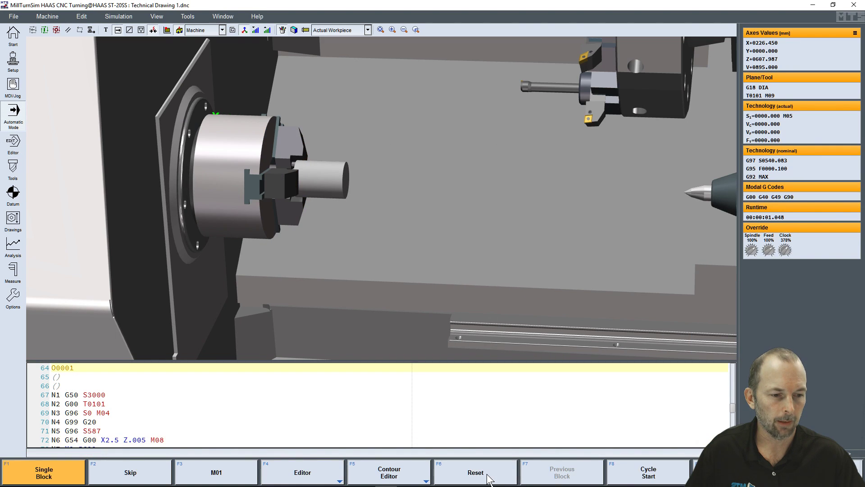
pyautogui.click(639, 478)
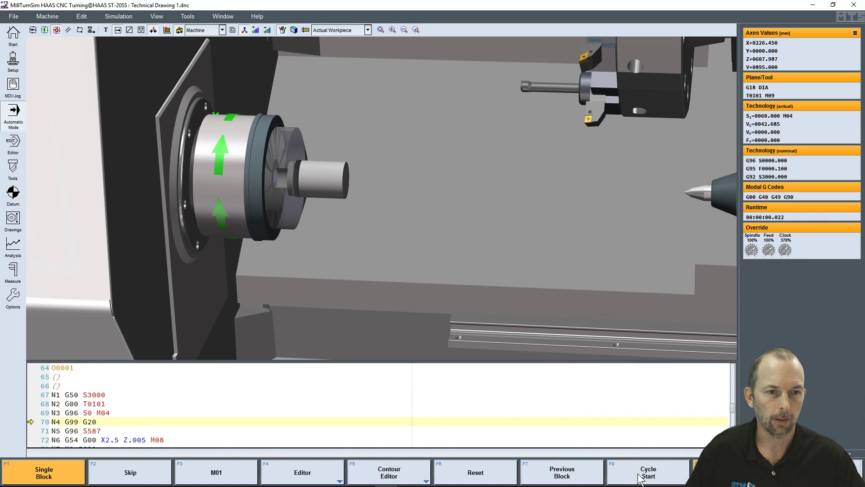
pyautogui.click(640, 478)
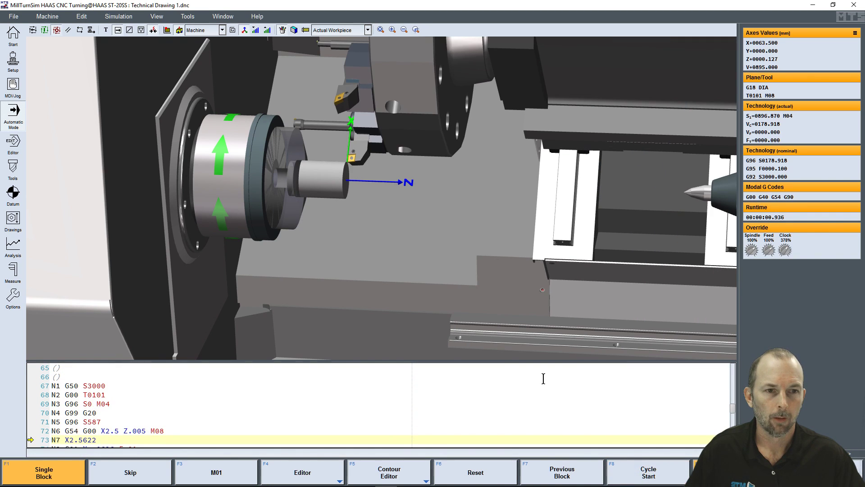
pyautogui.scroll(3, 318, 157)
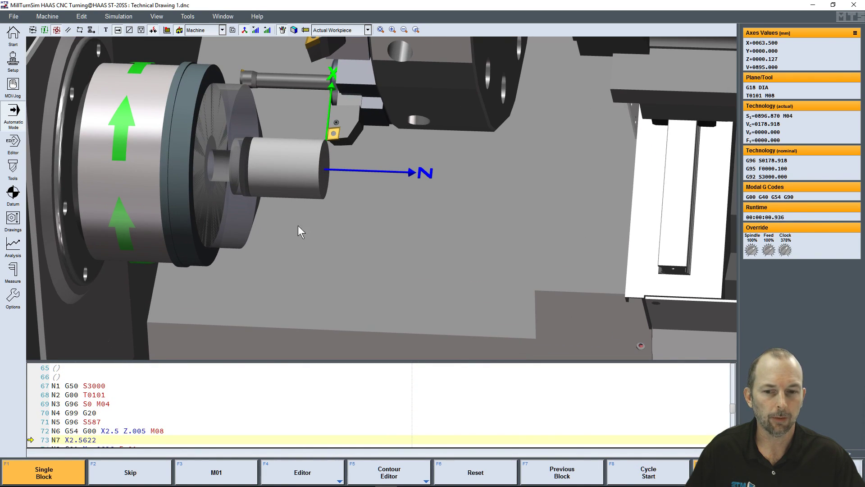
# Turn off single block and run the rest of the program continuously, watching the cut in the 2D view.
pyautogui.click(43, 473)
pyautogui.click(640, 477)
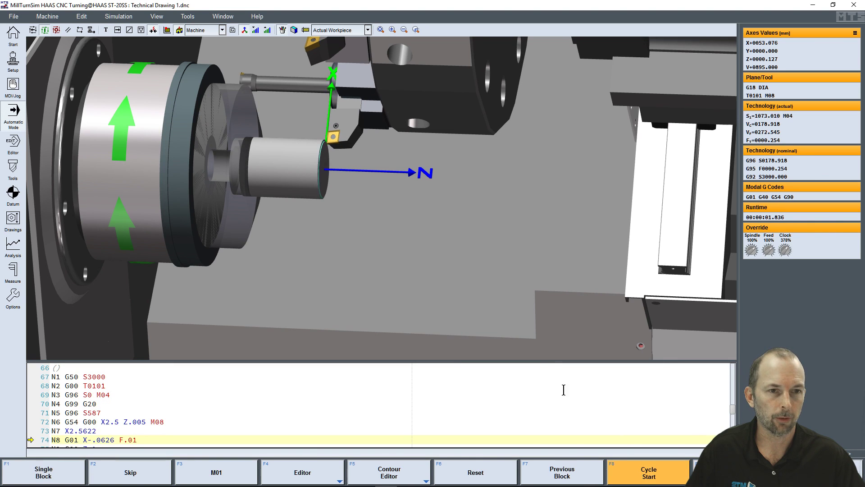
pyautogui.scroll(4, 356, 188)
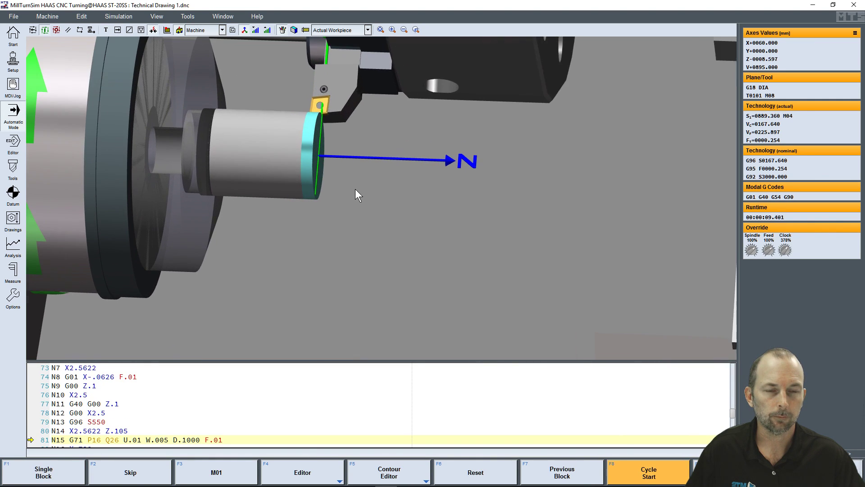
pyautogui.click(167, 30)
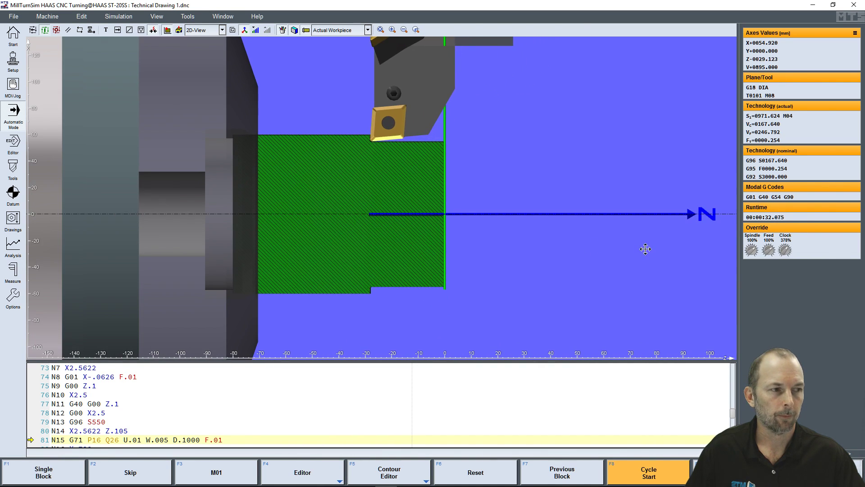
pyautogui.scroll(5, 791, 251)
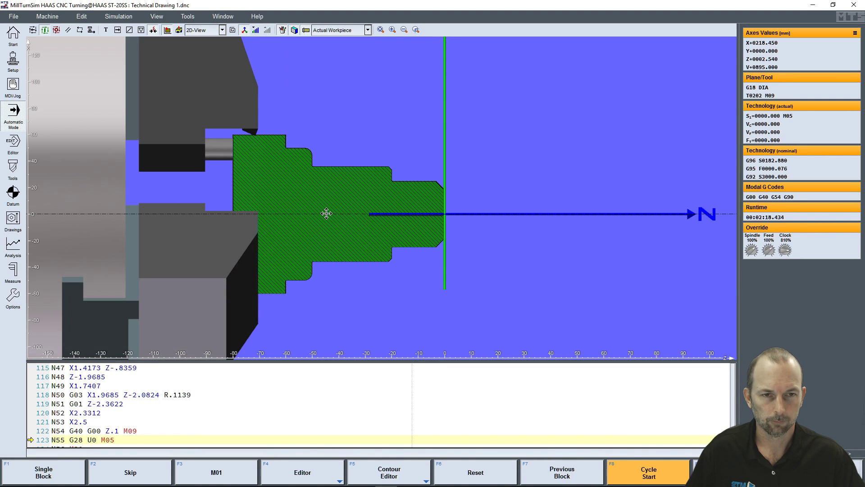
# Examine the finished part's stepped contour in 2D, and inspect the turned part in the 3D machine view.
pyautogui.scroll(3, 326, 217)
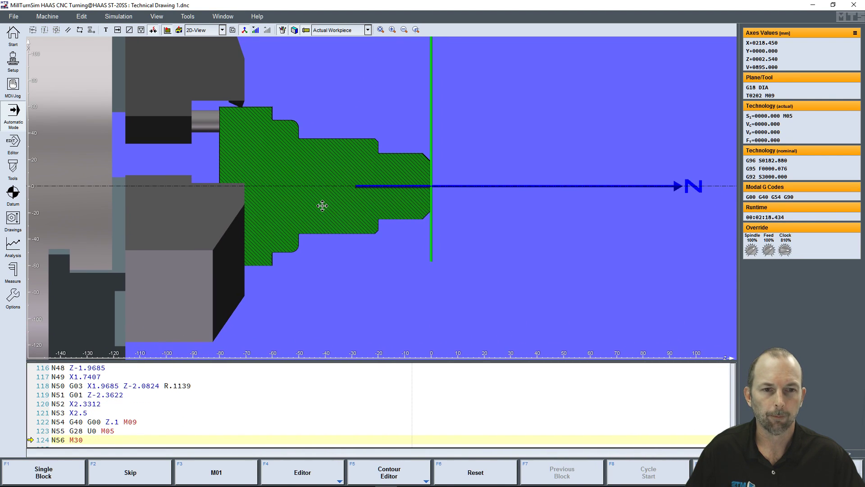
pyautogui.scroll(-2, 322, 207)
pyautogui.scroll(-1, 121, 422)
pyautogui.scroll(1, 121, 422)
pyautogui.scroll(1, 121, 422)
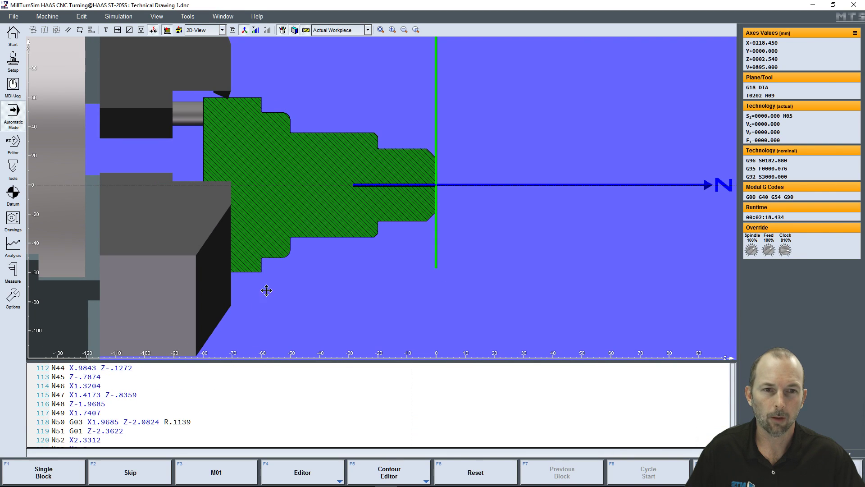
pyautogui.click(176, 30)
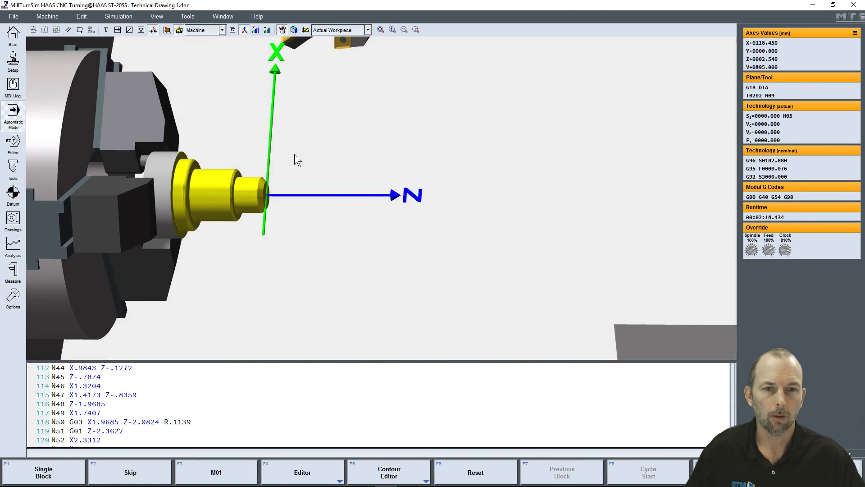
pyautogui.scroll(3, 459, 189)
pyautogui.moveTo(459, 189); pyautogui.dragTo(414, 206)
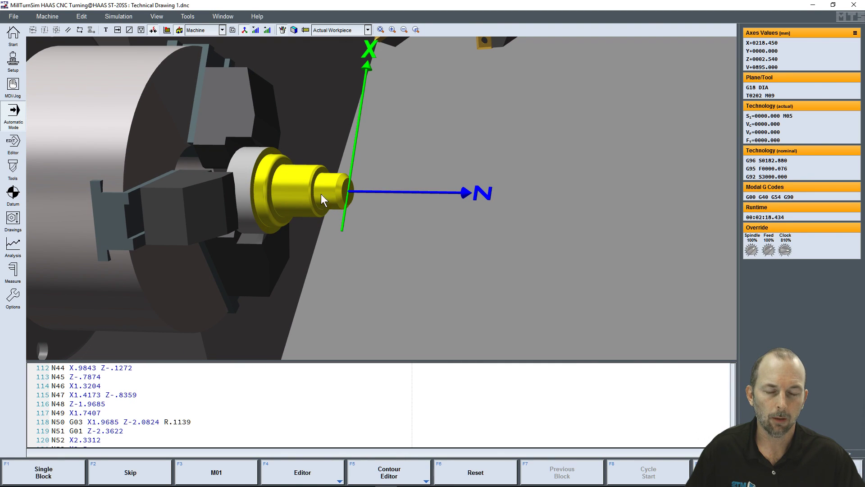
# Open the finished part for measuring with its cross-section at about Z-12 mm, and show Technical Drawing Example 1 beside it at 60%.
pyautogui.click(13, 270)
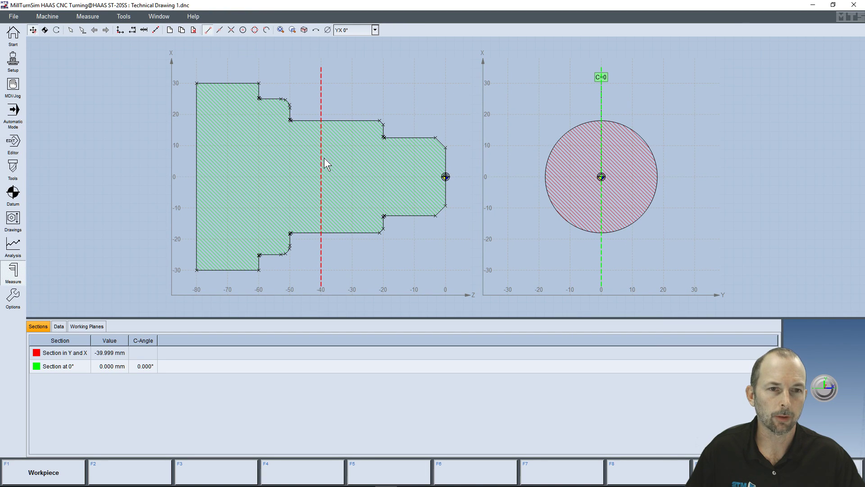
pyautogui.moveTo(323, 177); pyautogui.dragTo(411, 159)
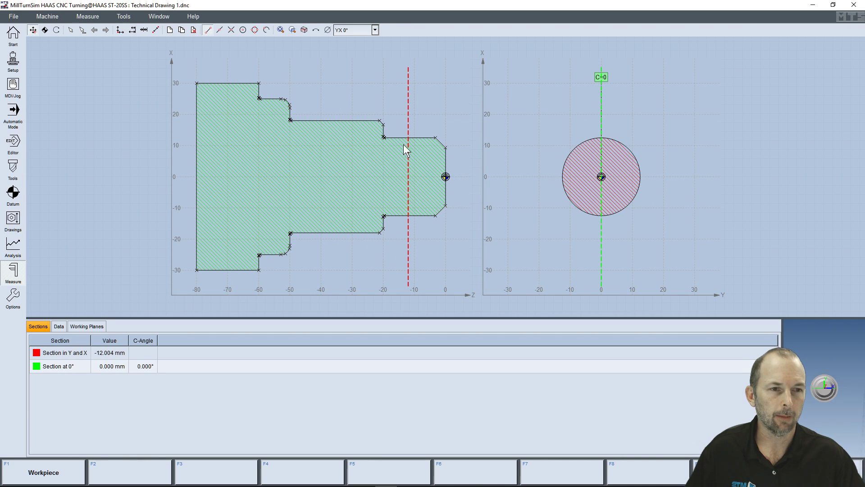
pyautogui.click(10, 218)
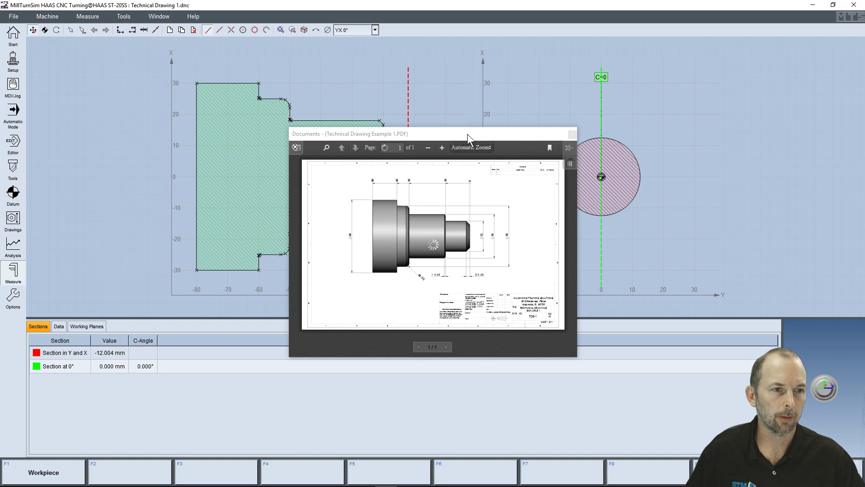
pyautogui.moveTo(467, 135)
pyautogui.mouseDown()
pyautogui.moveTo(729, 90)
pyautogui.moveTo(689, 55)
pyautogui.moveTo(243, 62)
pyautogui.moveTo(204, 44)
pyautogui.mouseUp()
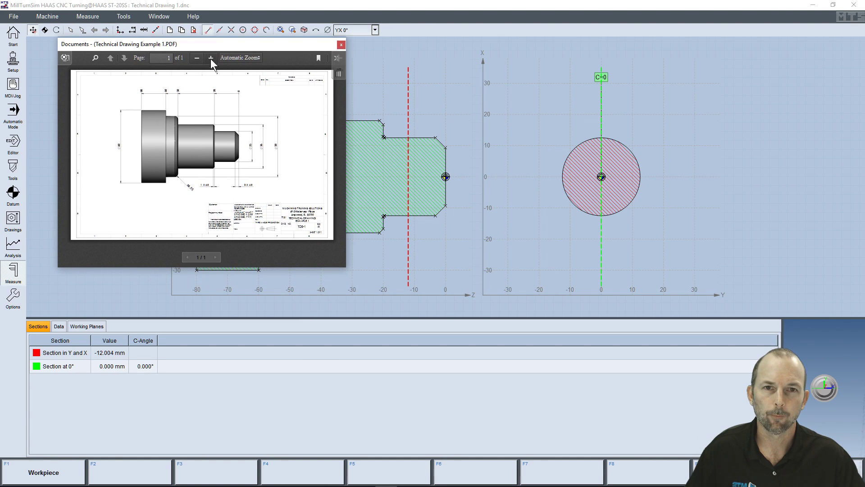
pyautogui.click(210, 57)
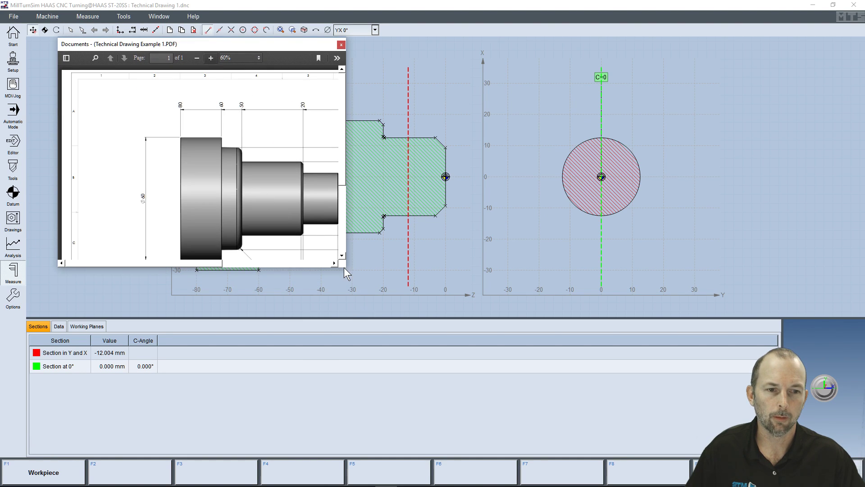
pyautogui.moveTo(345, 267); pyautogui.dragTo(424, 356)
pyautogui.moveTo(275, 45); pyautogui.dragTo(272, 44)
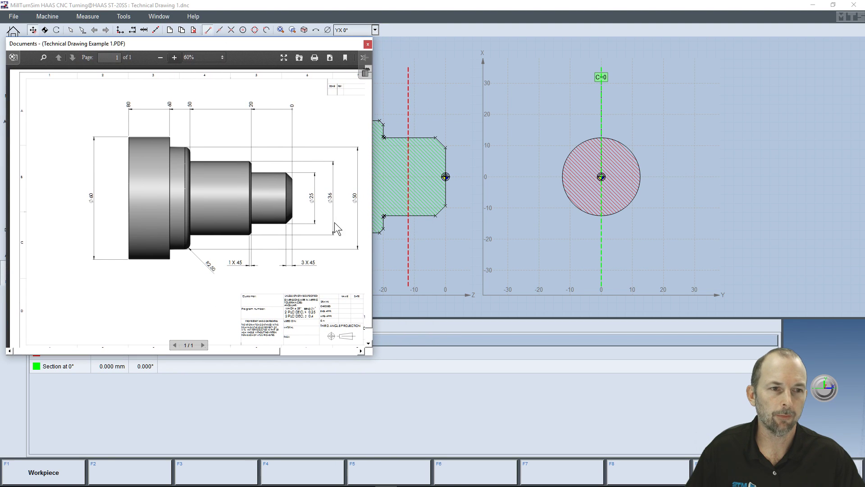
pyautogui.moveTo(277, 44); pyautogui.dragTo(281, 53)
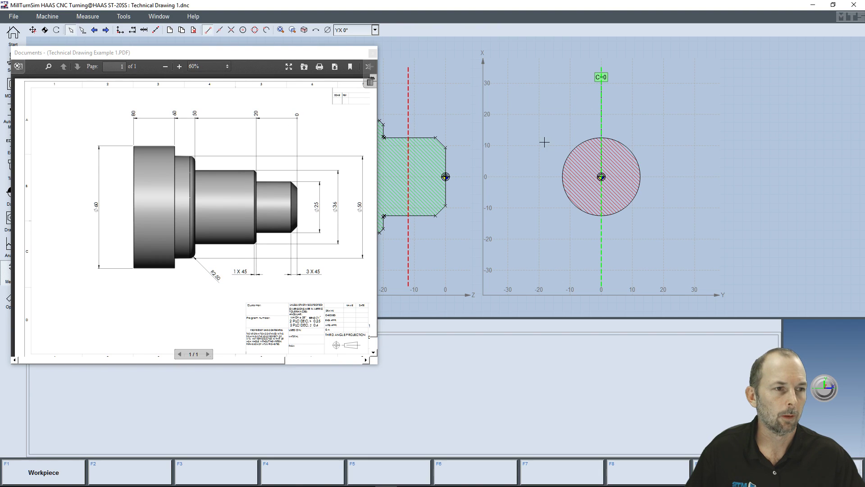
# Measure the front step's diameter instead of its radius, and shift the cross-section onto the middle step to measure that diameter.
pyautogui.click(573, 147)
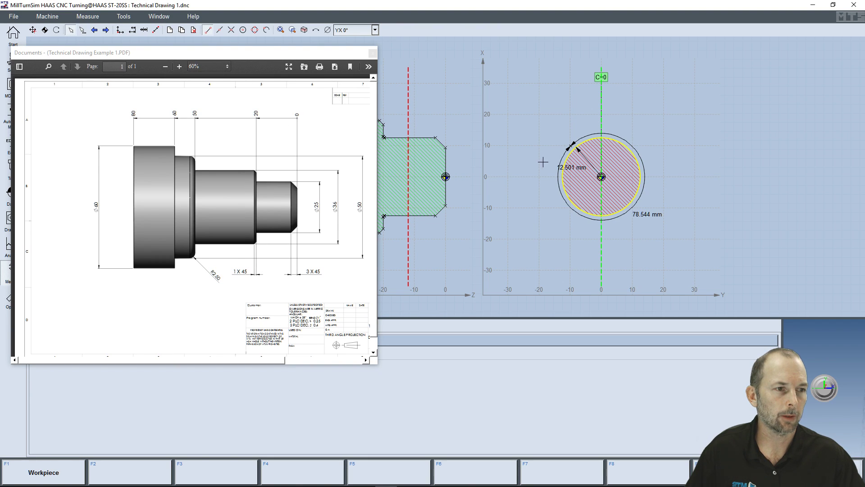
pyautogui.click(328, 30)
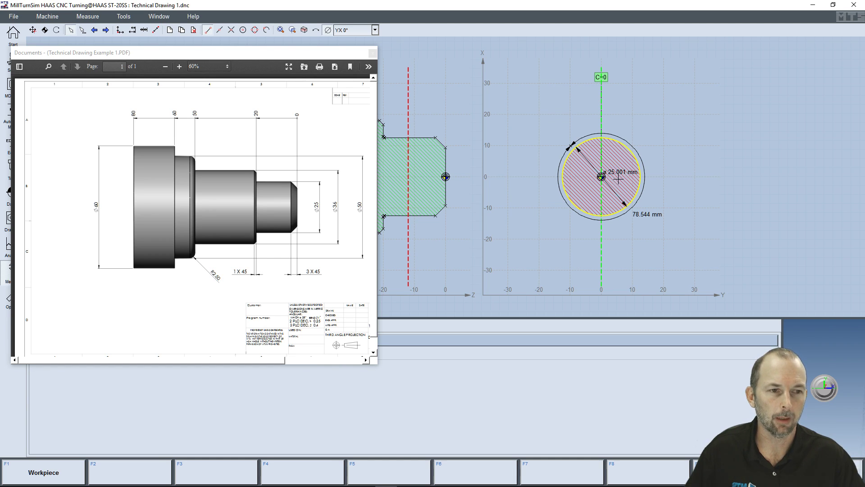
pyautogui.moveTo(290, 56); pyautogui.dragTo(310, 142)
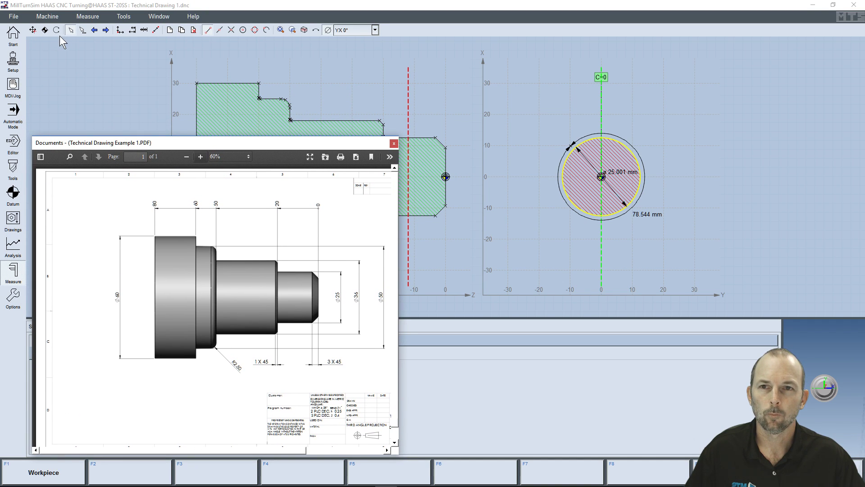
pyautogui.click(33, 30)
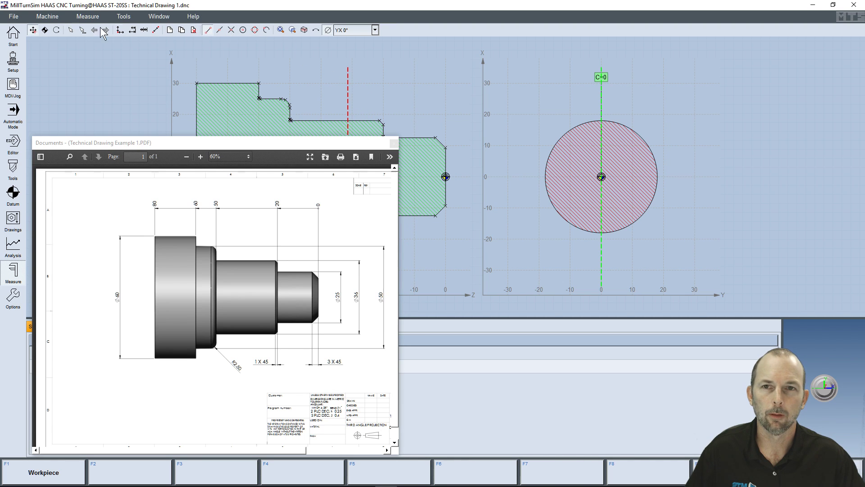
pyautogui.click(70, 30)
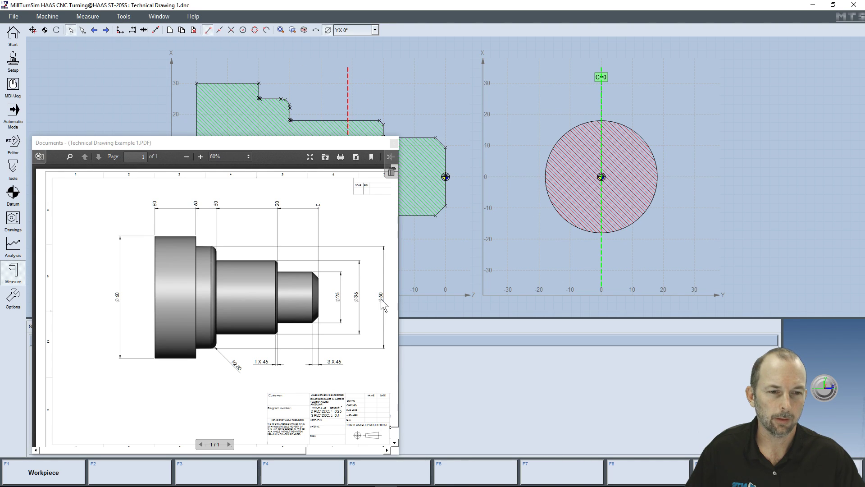
pyautogui.click(568, 134)
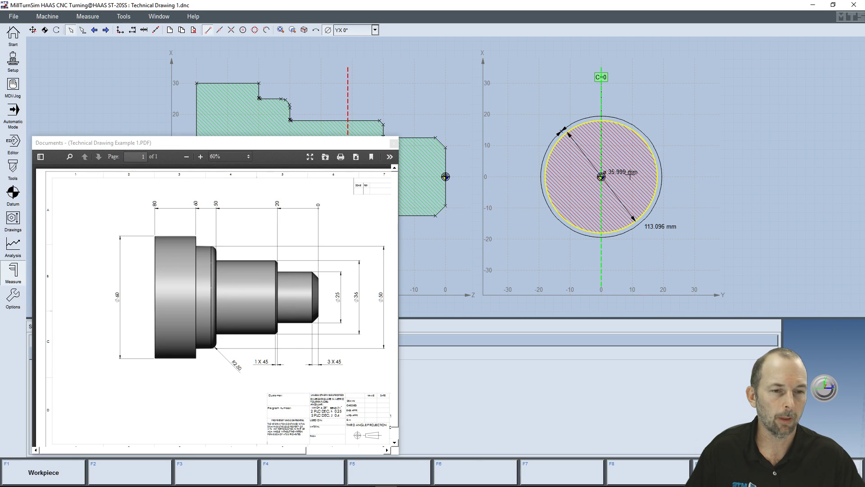
# Measure the diameter of the rounded step next to the largest shoulder, compare it with the drawing and close the drawing.
pyautogui.click(32, 30)
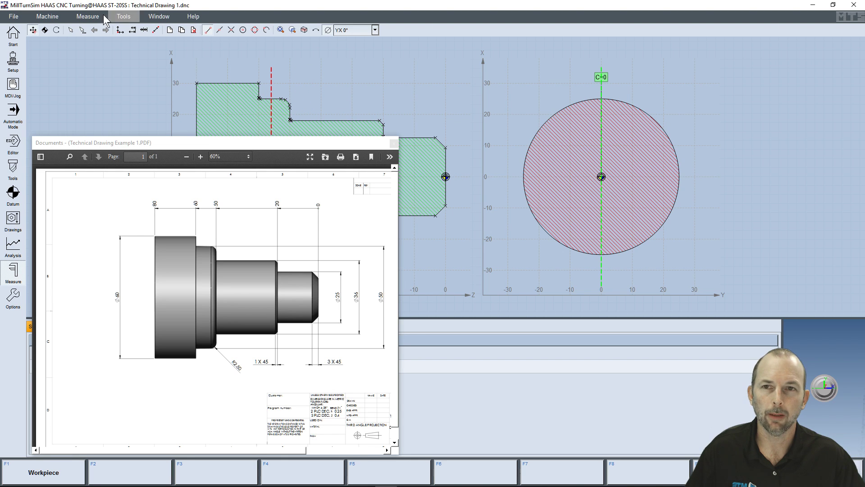
pyautogui.click(71, 30)
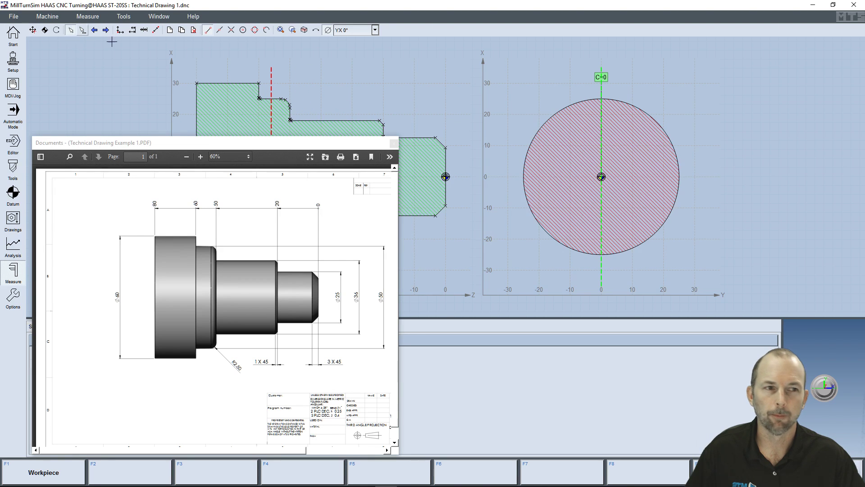
pyautogui.click(574, 104)
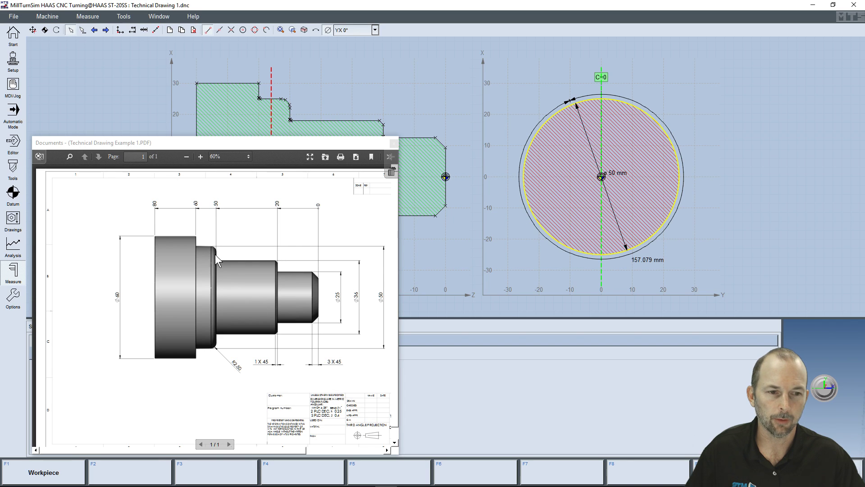
pyautogui.moveTo(269, 142); pyautogui.dragTo(317, 42)
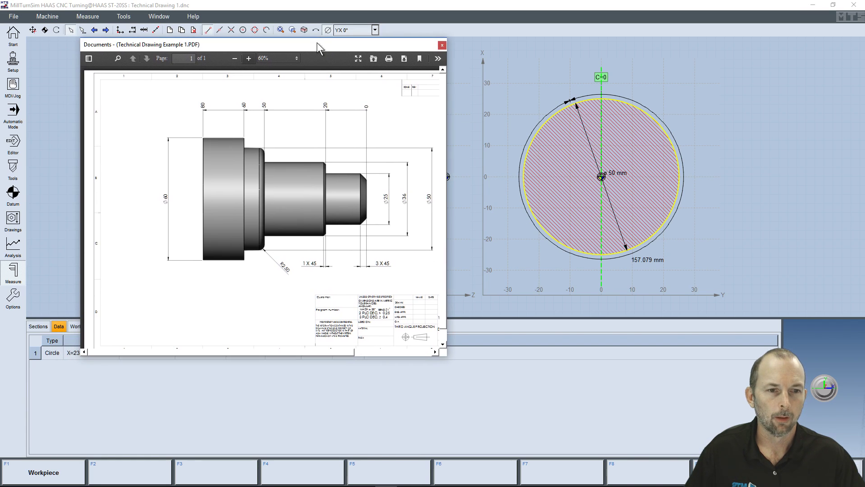
pyautogui.click(442, 46)
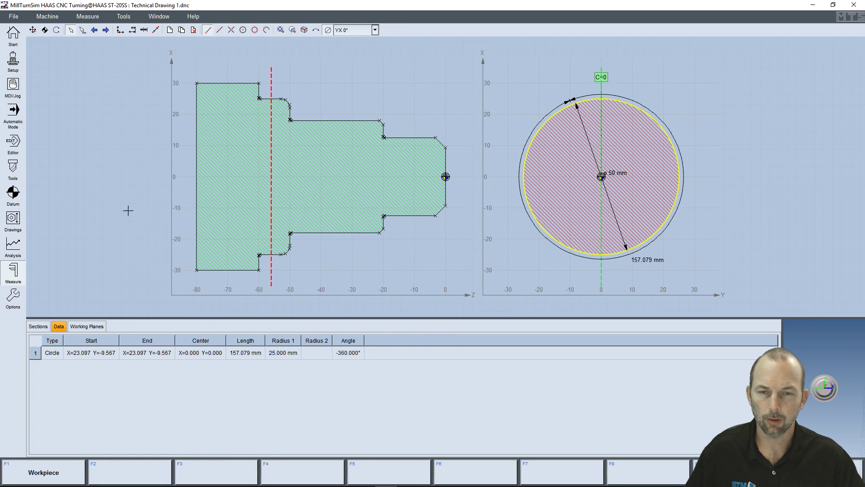
# Return to automatic mode, reset the program and run it again, watching the cut up close in the 3D machine view.
pyautogui.click(13, 114)
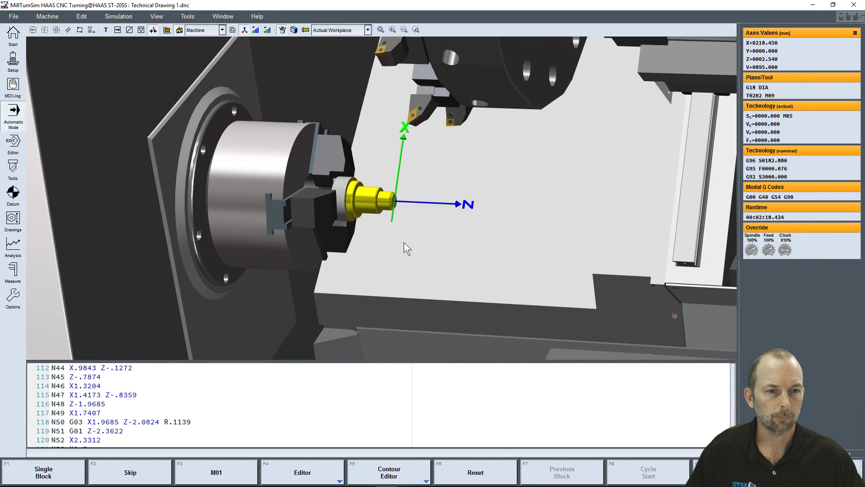
pyautogui.moveTo(371, 199); pyautogui.dragTo(492, 367)
pyautogui.click(492, 475)
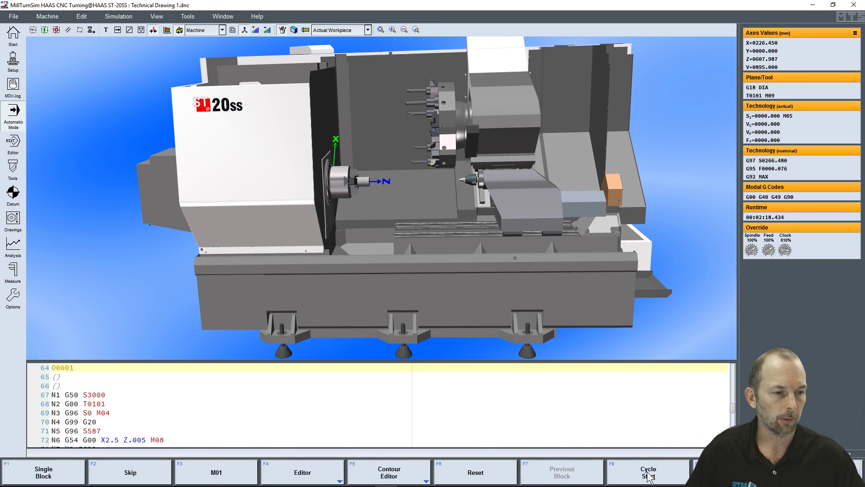
pyautogui.click(647, 473)
pyautogui.moveTo(389, 236); pyautogui.dragTo(354, 212)
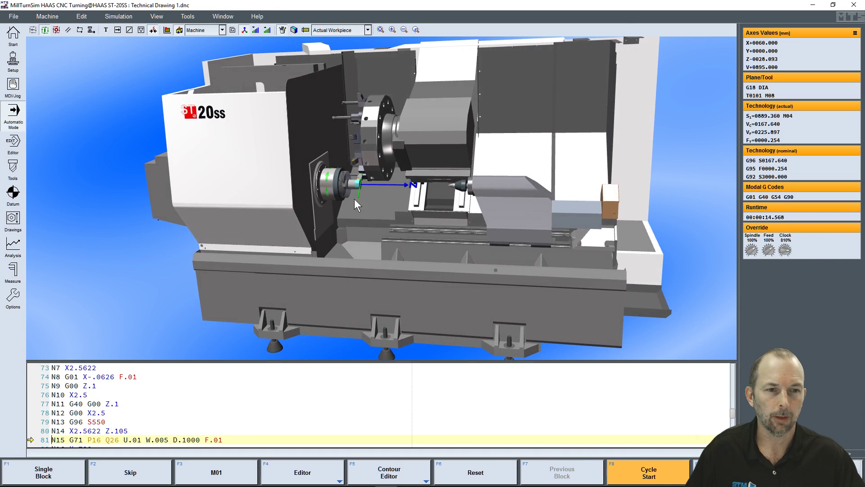
pyautogui.scroll(5, 357, 195)
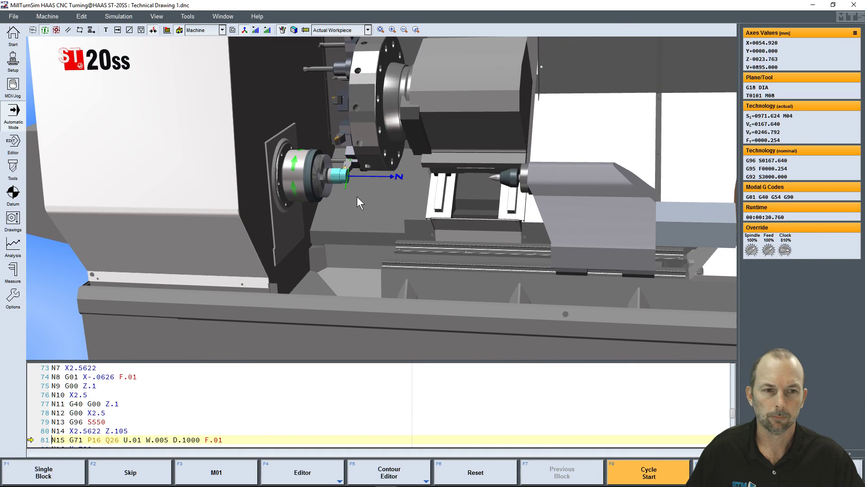